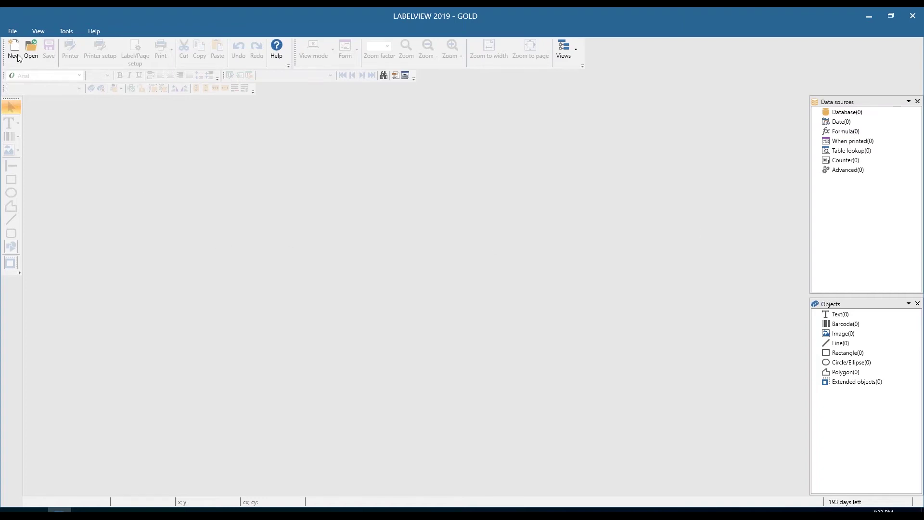
Step: Create a new label document and choose to use a native printer for it
left_click(14, 53)
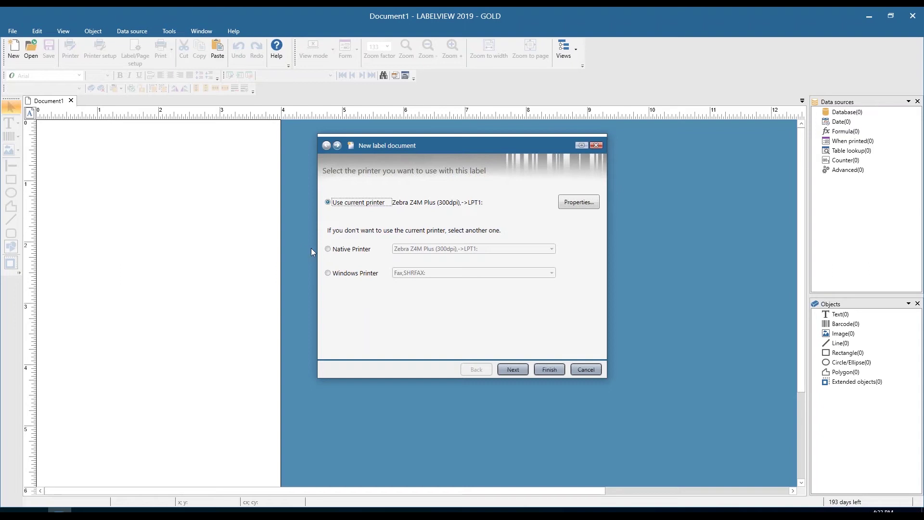
left_click(329, 249)
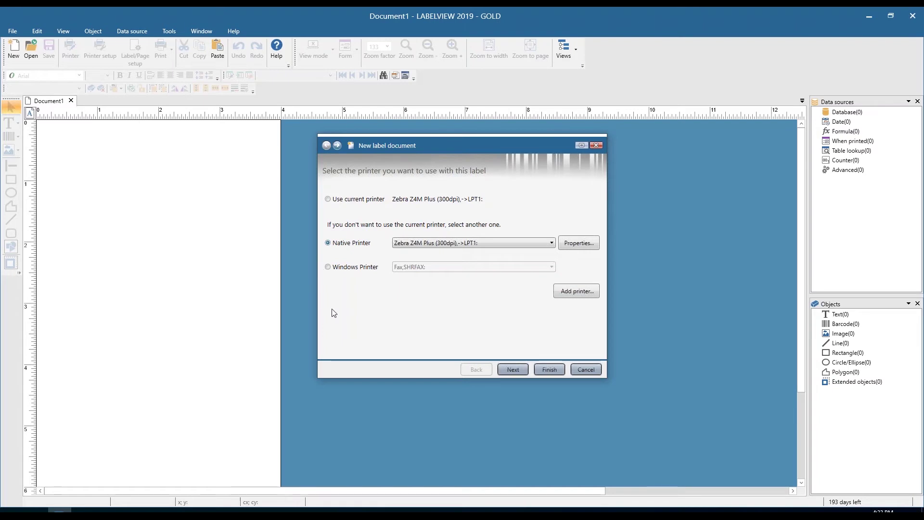
Step: Examine the printer models, including the CAB family, and the port and TCP/IP connection options offered for adding a printer
left_click(575, 292)
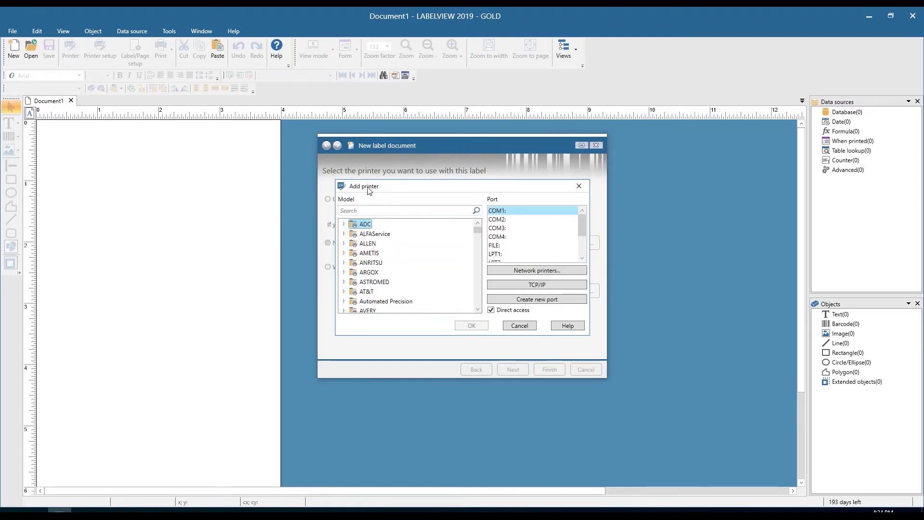
left_click_drag(478, 229, 478, 236)
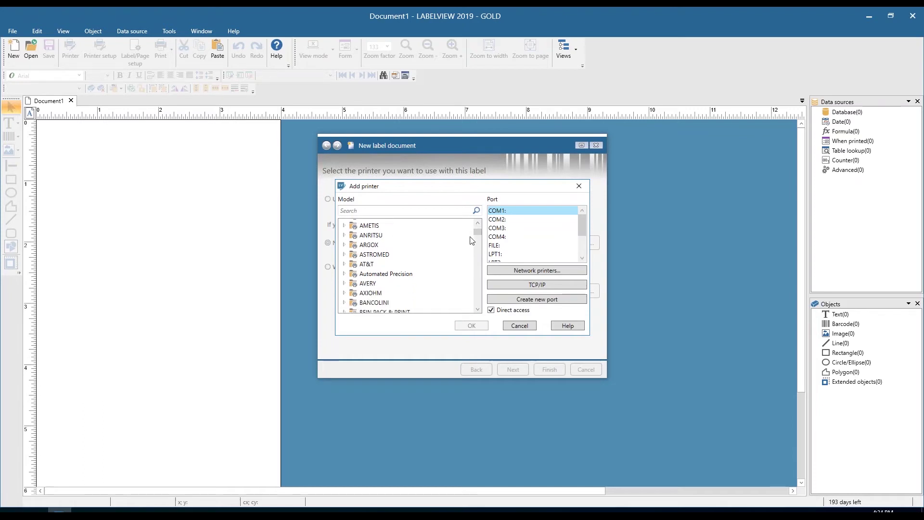
mouse_move(478, 232)
left_mouse_down()
mouse_move(486, 310)
mouse_move(476, 232)
left_mouse_up()
left_click(343, 263)
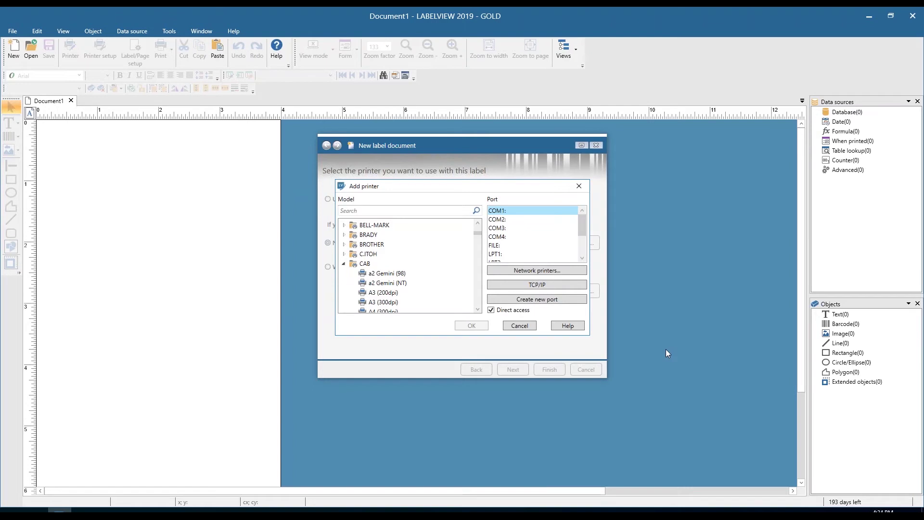
mouse_move(583, 222)
left_mouse_down()
mouse_move(583, 240)
mouse_move(583, 221)
left_mouse_up()
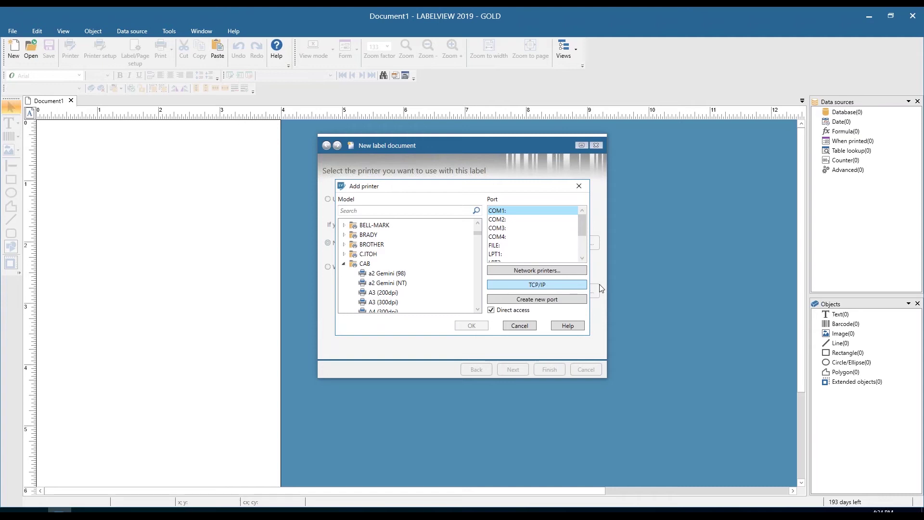
left_click(583, 284)
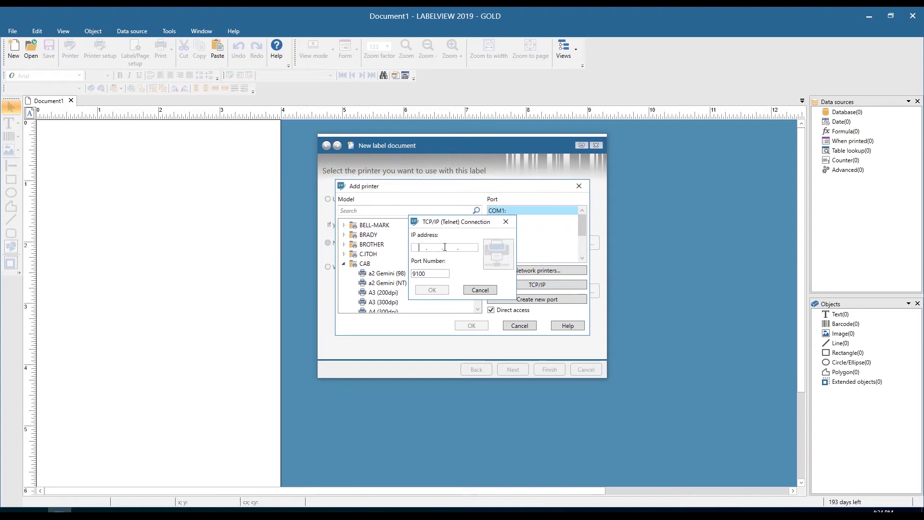
left_click(480, 290)
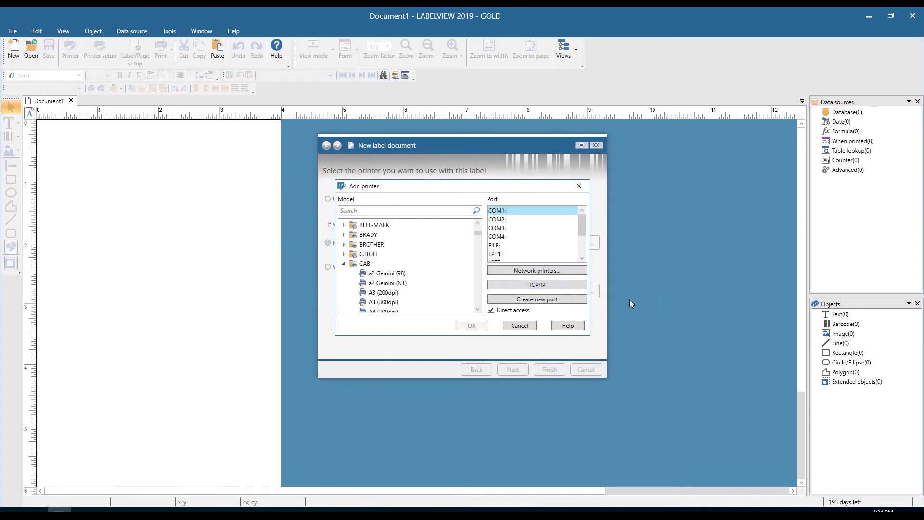
left_click(540, 270)
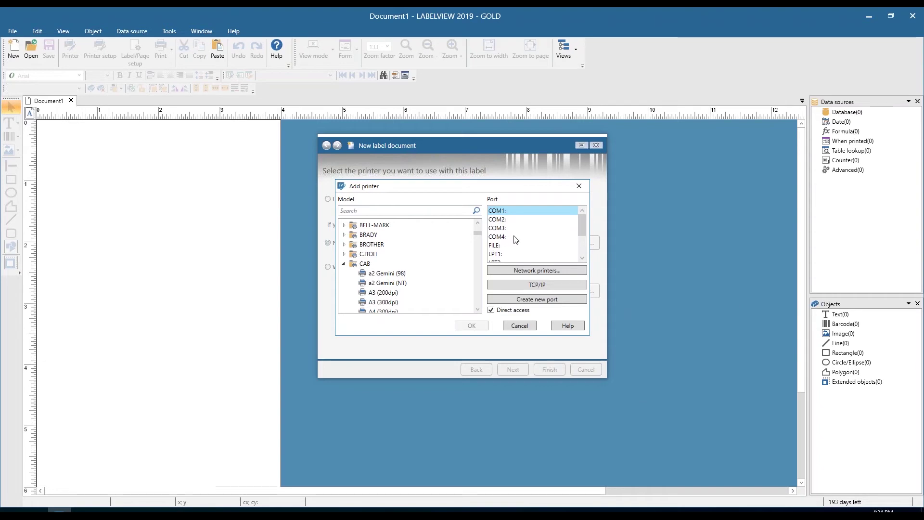
left_click(520, 326)
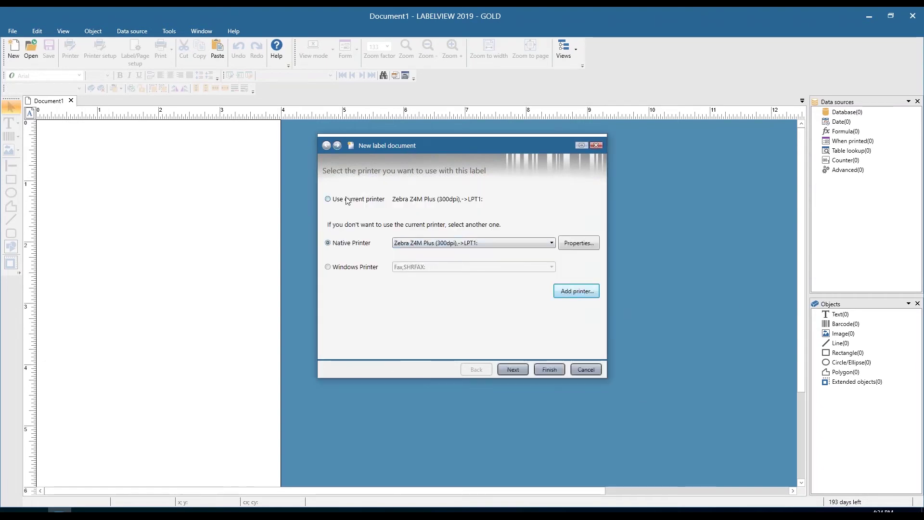
Step: Review the predefined stock types for the page format, but keep custom stock with the default type and name
left_click(523, 369)
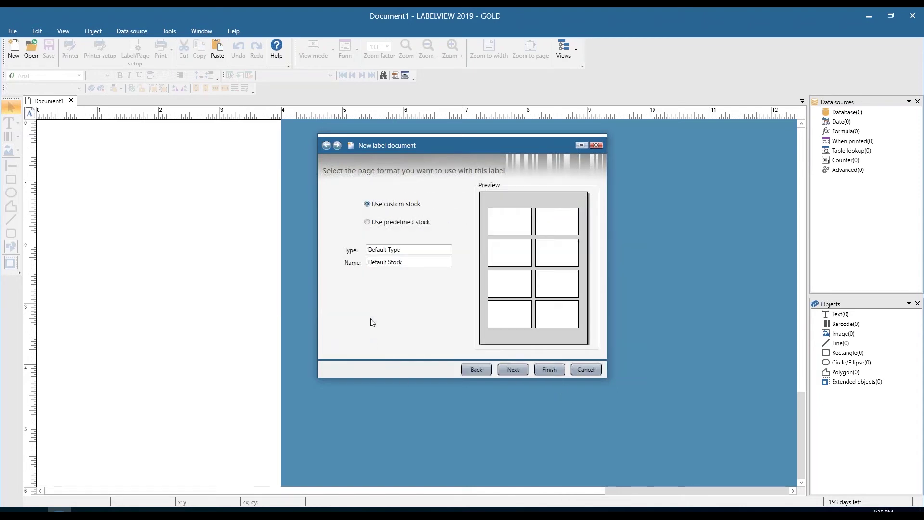
left_click(367, 222)
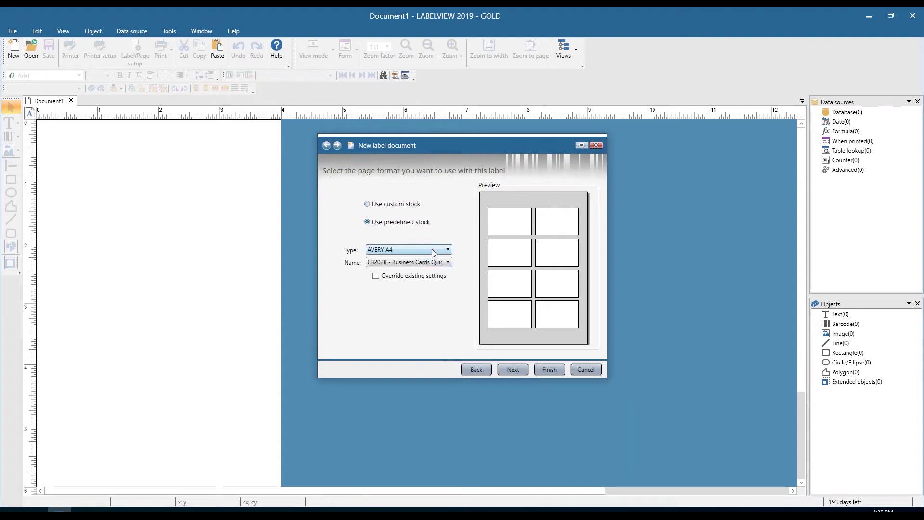
left_click(447, 252)
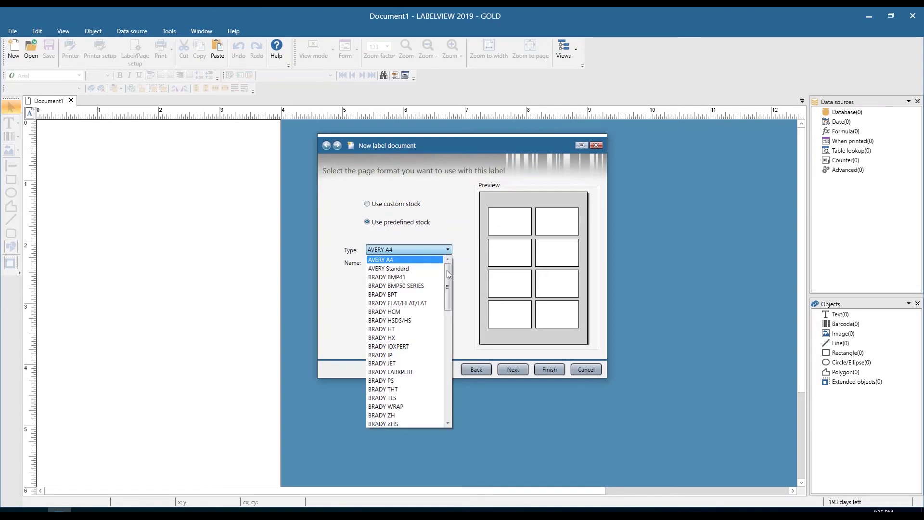
scroll(449, 283, "down", 5)
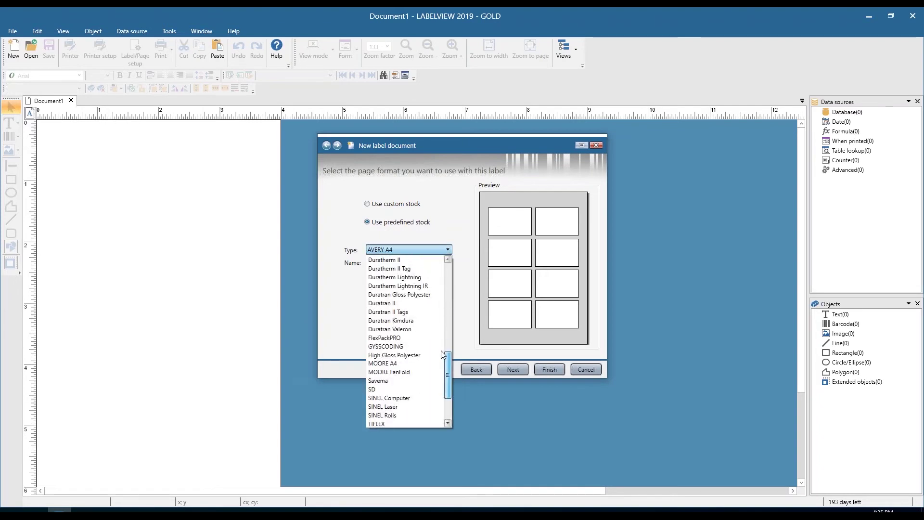
left_click(464, 281)
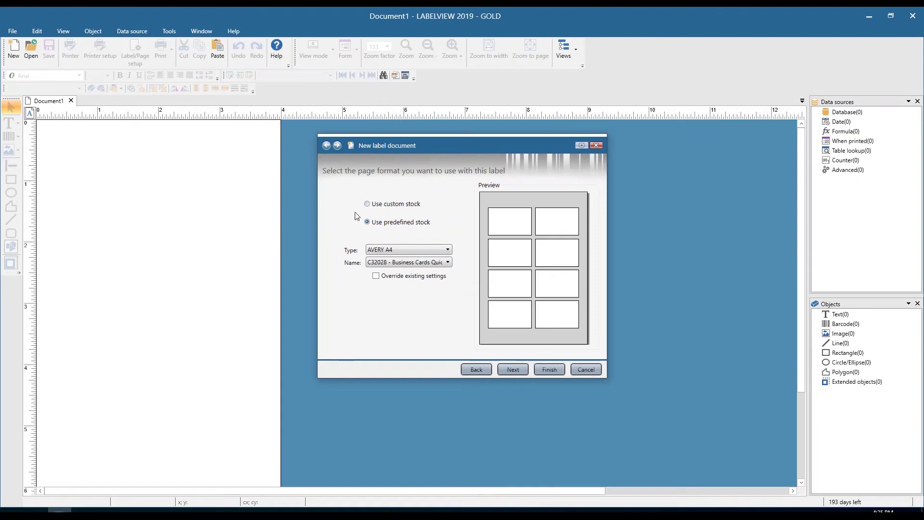
left_click(367, 204)
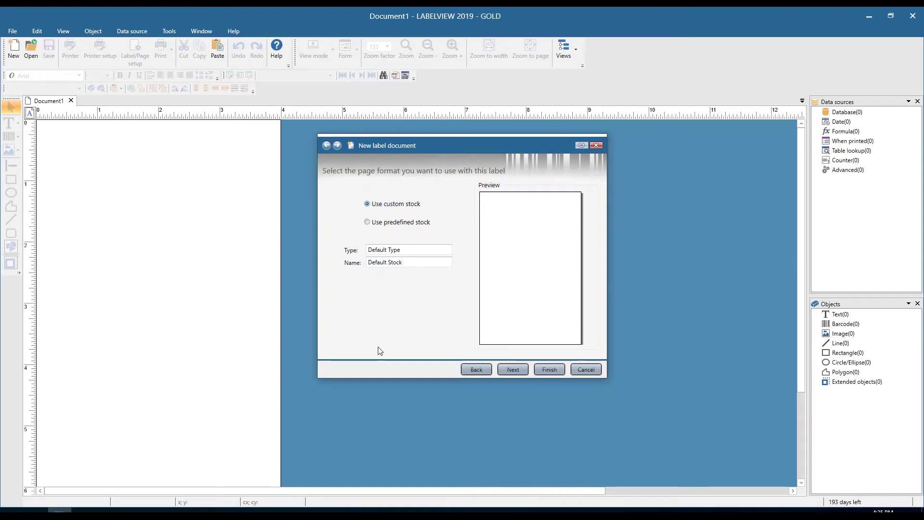
left_click_drag(410, 248, 360, 264)
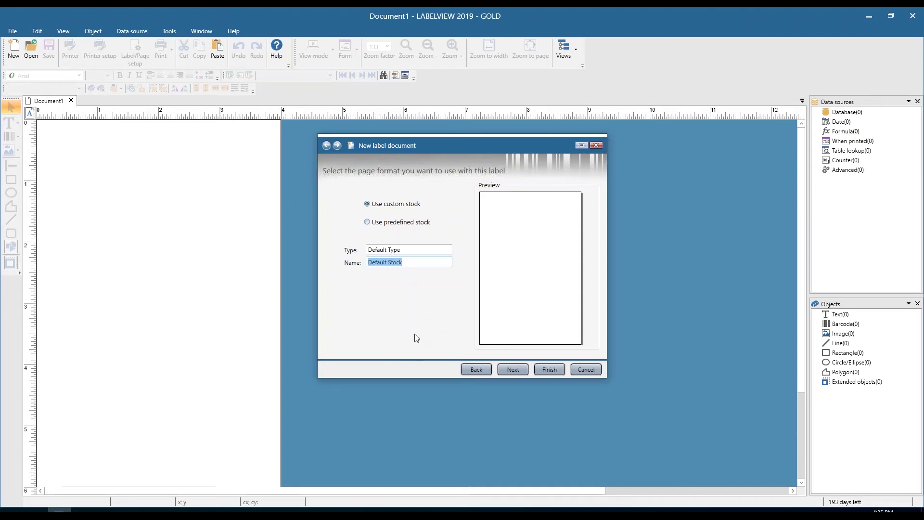
left_click(506, 370)
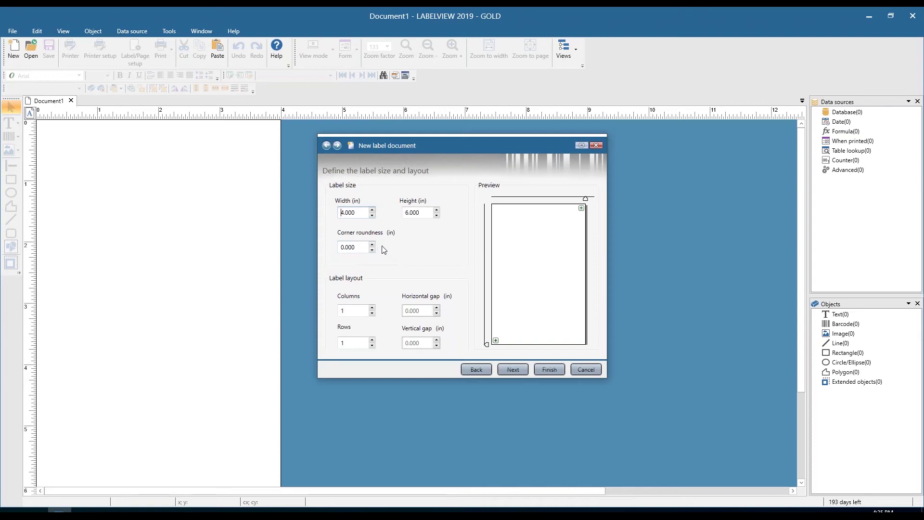
Step: Try a label layout of 4 columns and 4 rows
left_click(373, 308)
left_click(373, 309)
left_click(373, 309)
left_click(373, 340)
left_click(373, 339)
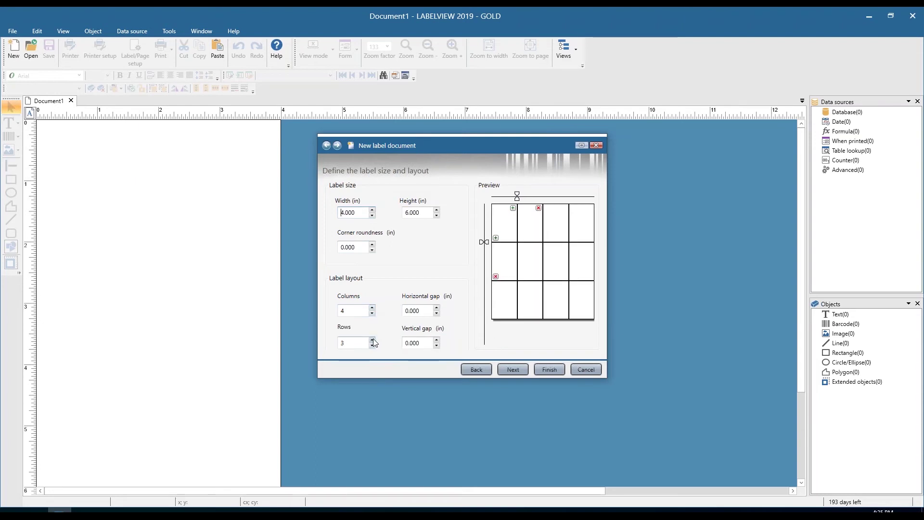
left_click(373, 340)
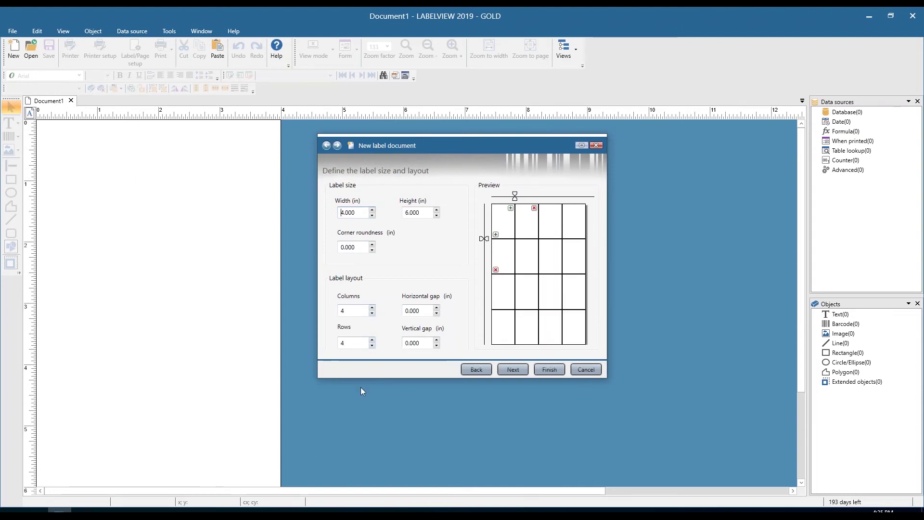
Step: Return the label layout to 1 column and 1 row
left_click(372, 313)
left_click(372, 313)
left_click(373, 313)
left_click(373, 346)
left_click(373, 346)
left_click(373, 345)
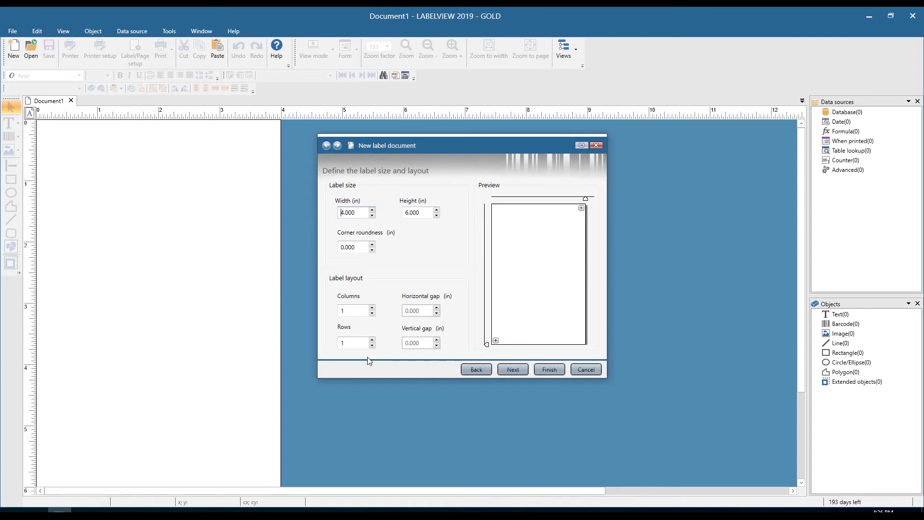
Step: Set the page margins to the printer default, keeping automatic page sizing based on label dimensions and the With gap media type
left_click(510, 371)
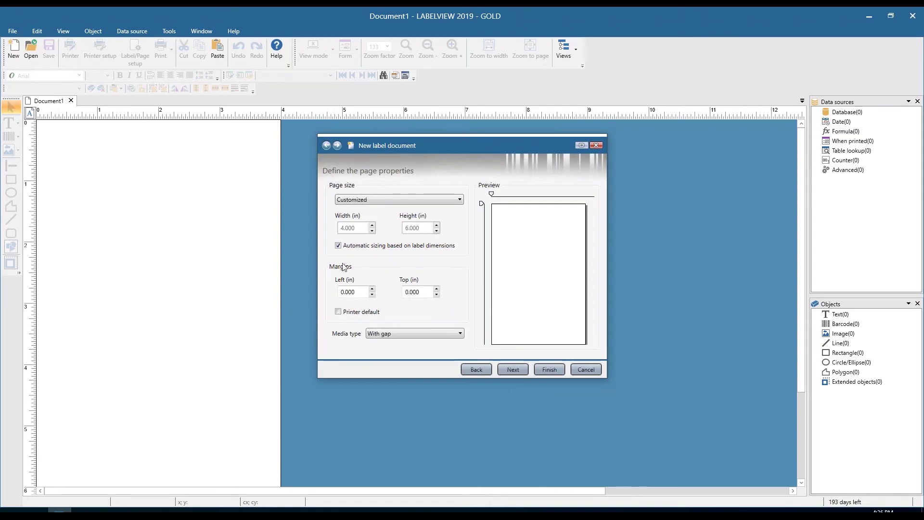
left_click(339, 246)
left_click(339, 246)
left_click(339, 313)
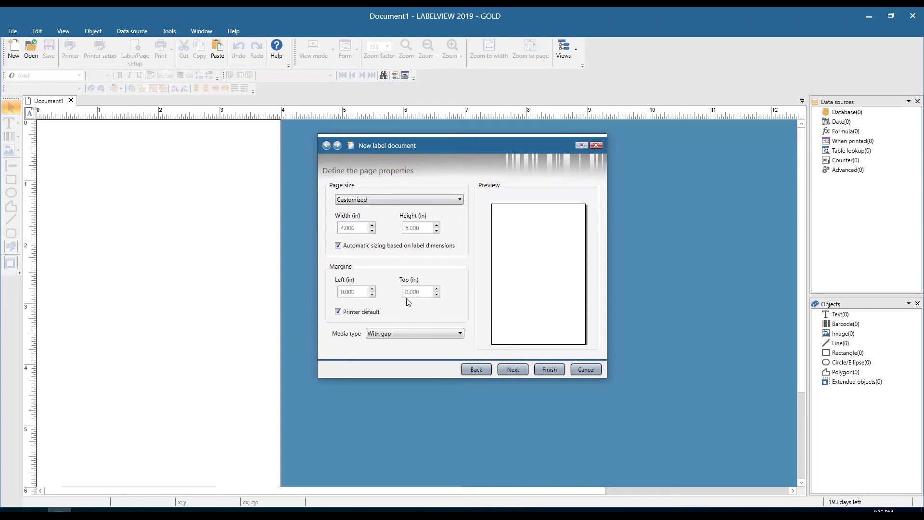
left_click(461, 334)
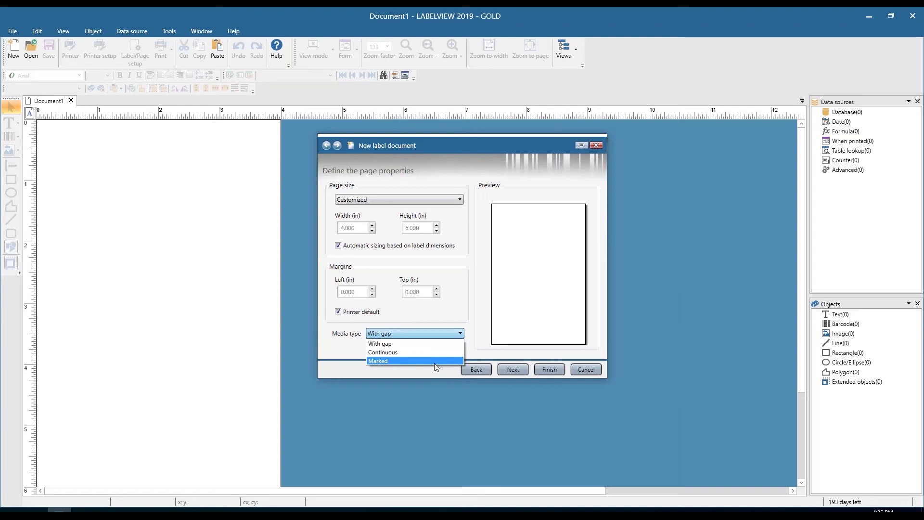
left_click(407, 404)
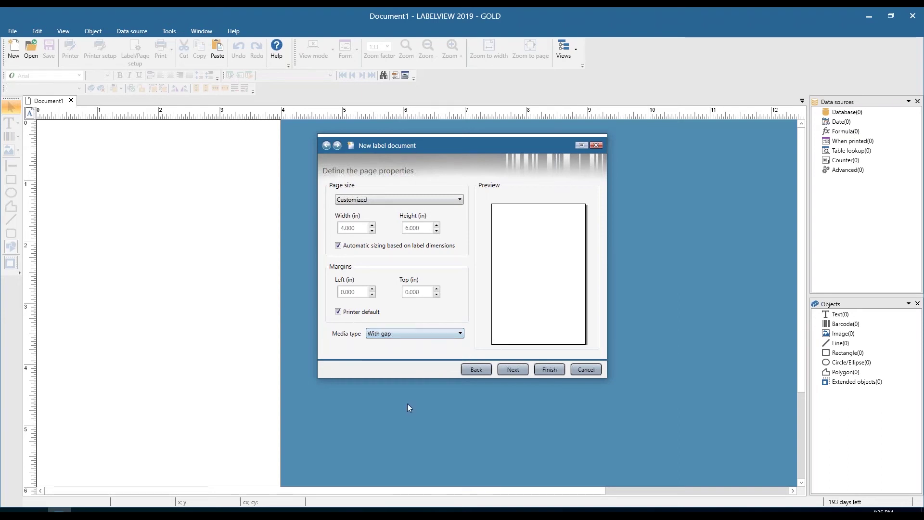
Step: Continue without a background image and finish the label definition
left_click(513, 370)
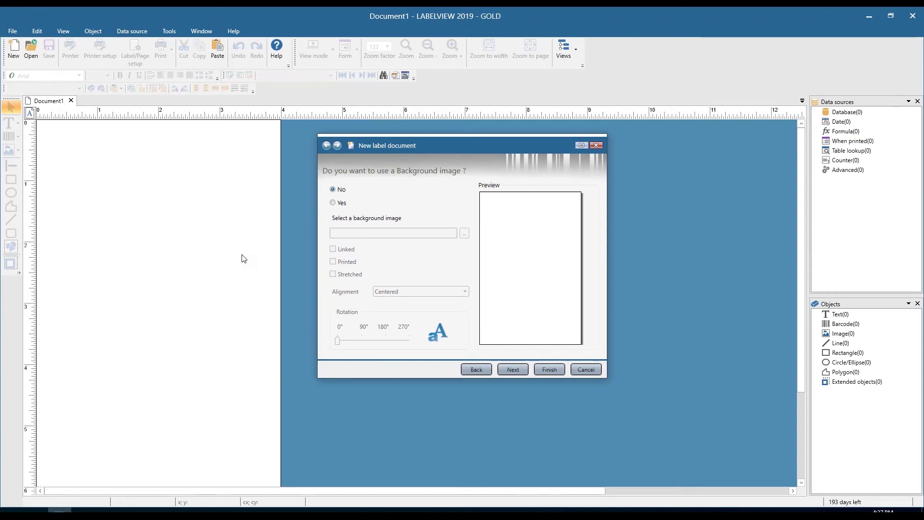
left_click(513, 373)
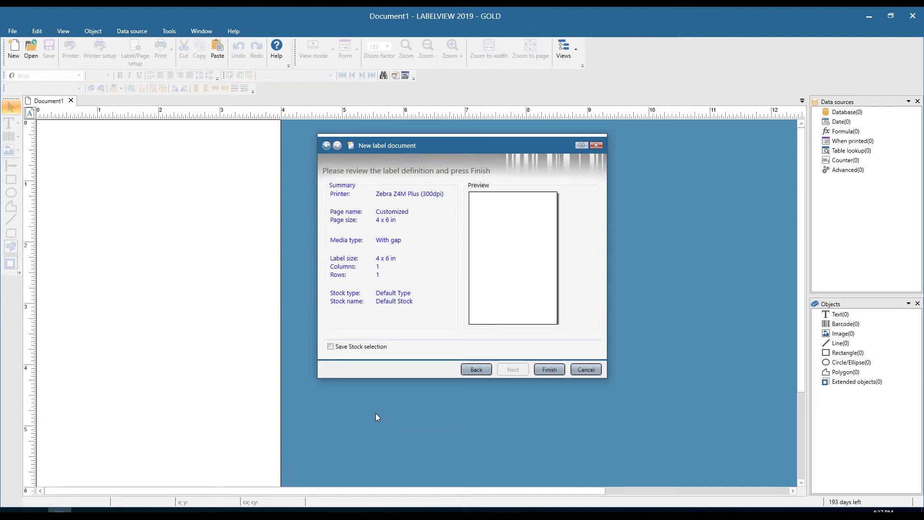
left_click(549, 369)
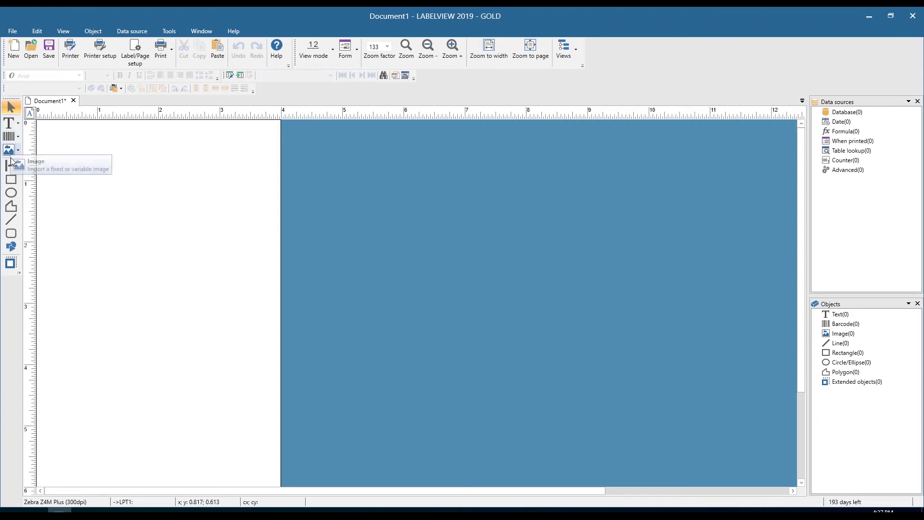
Step: Place a fixed-data text object reading "Hello World!" at about x 0.41, y 0.37 in on the label
left_click(10, 124)
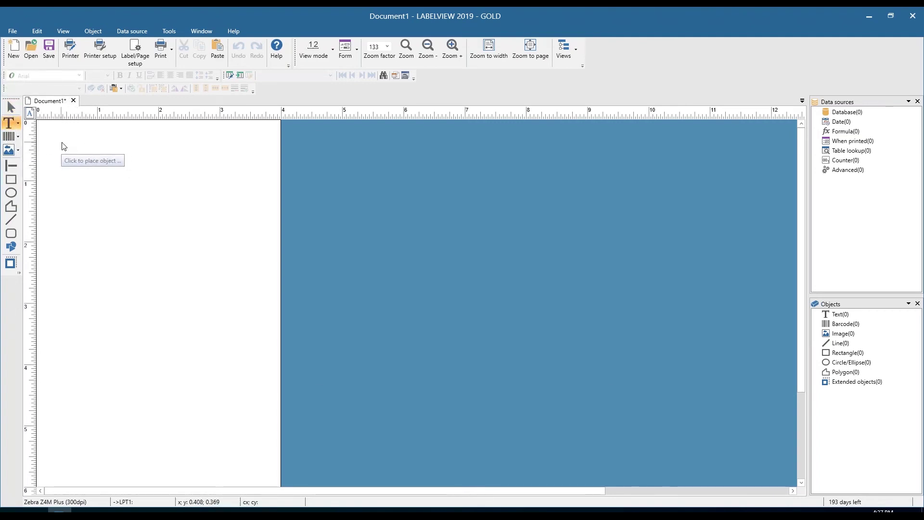
left_click(61, 142)
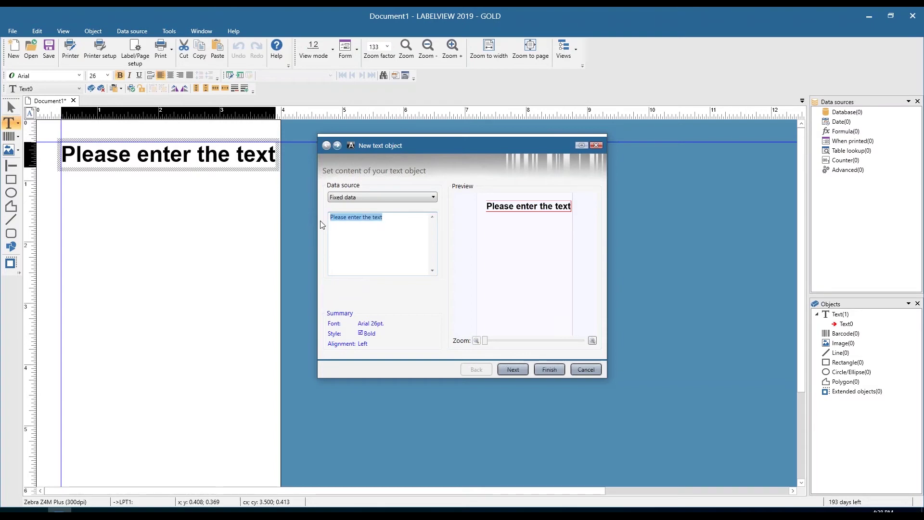
type("Hel ")
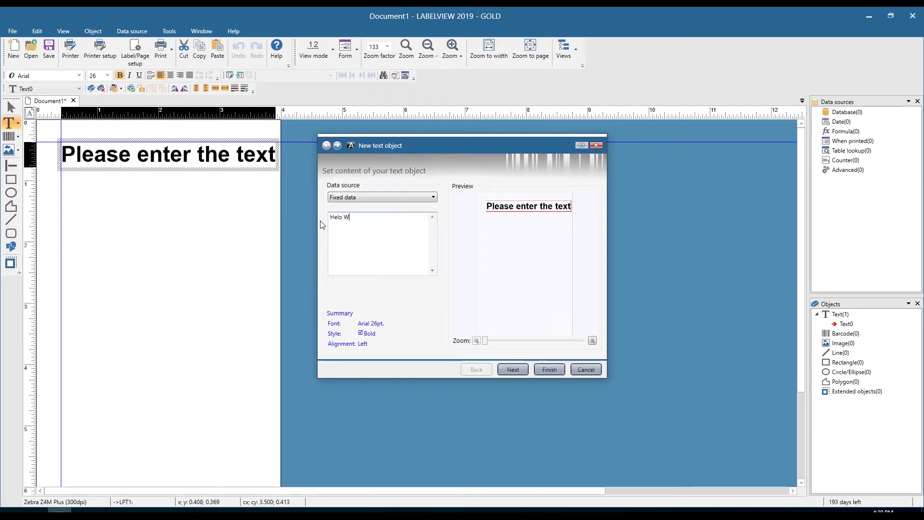
type("llo World!")
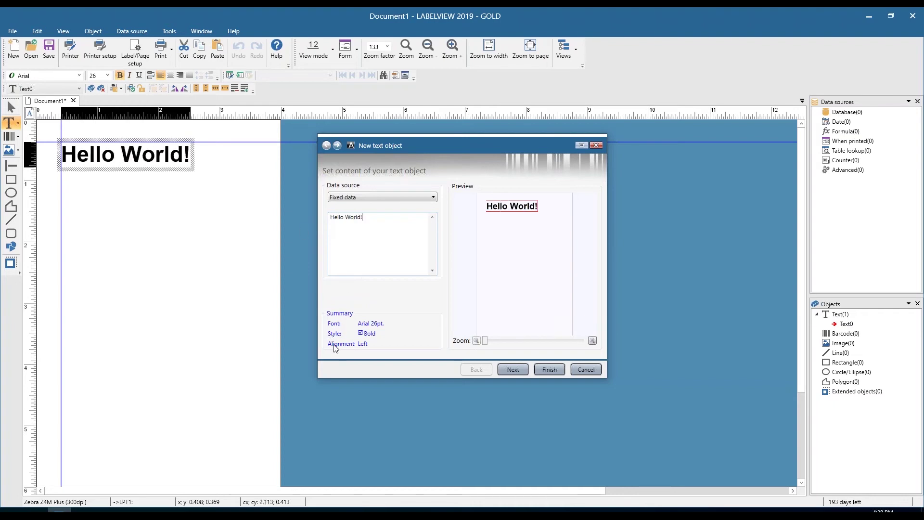
Step: Examine the available printer and graphic fonts in the font properties of the "Hello World!" text object
left_click(513, 370)
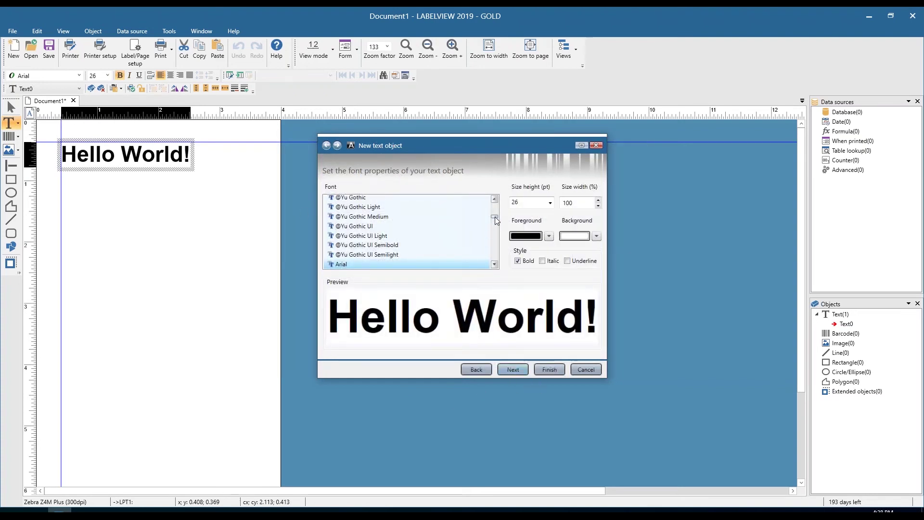
left_click_drag(495, 217, 495, 204)
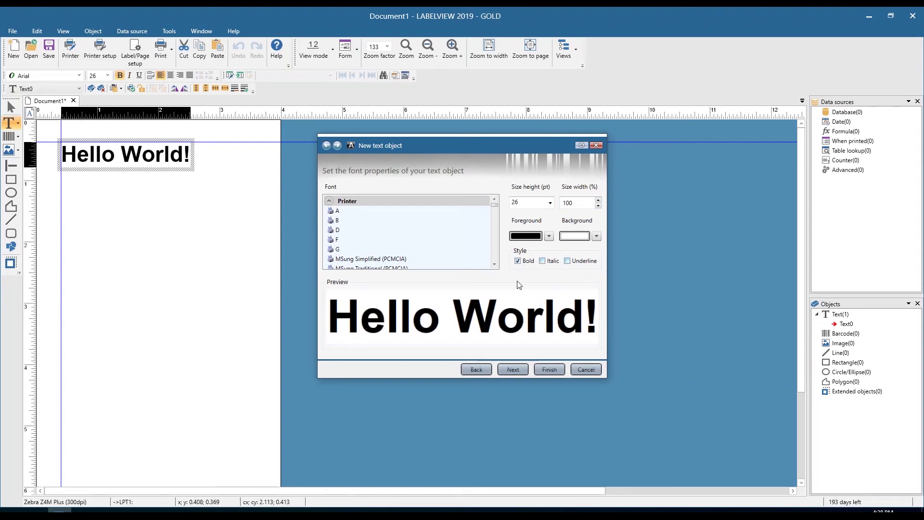
left_click(330, 201)
left_click(330, 211)
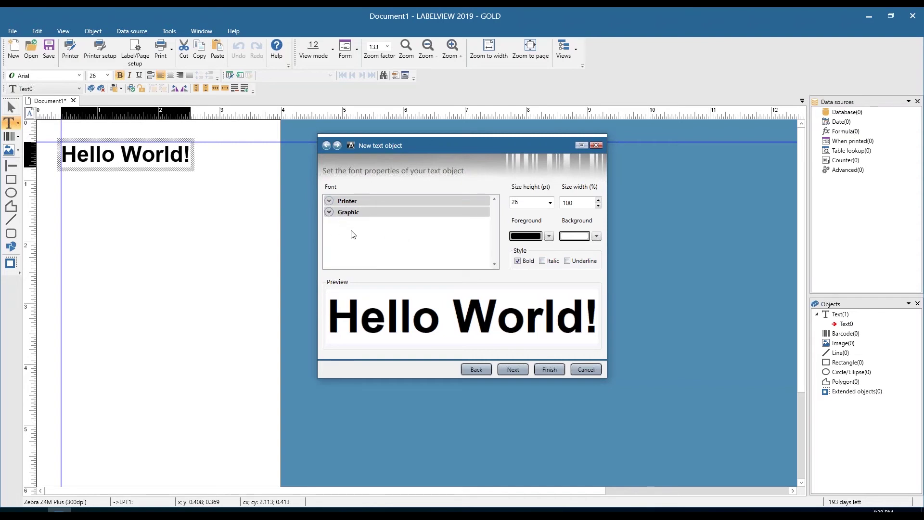
left_click(329, 211)
scroll(344, 243, "down", 5)
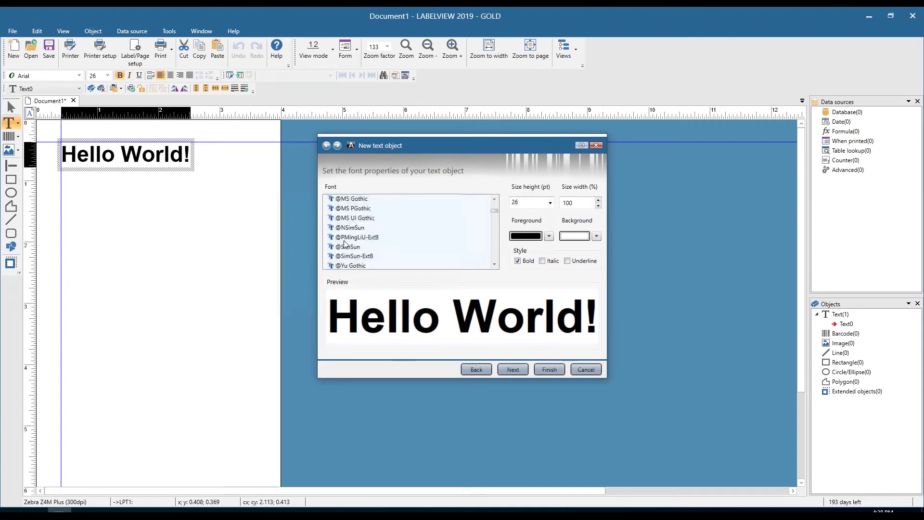
scroll(344, 243, "down", 5)
scroll(345, 242, "down", 3)
scroll(345, 241, "up", 15)
scroll(339, 219, "up", 3)
left_click(330, 212)
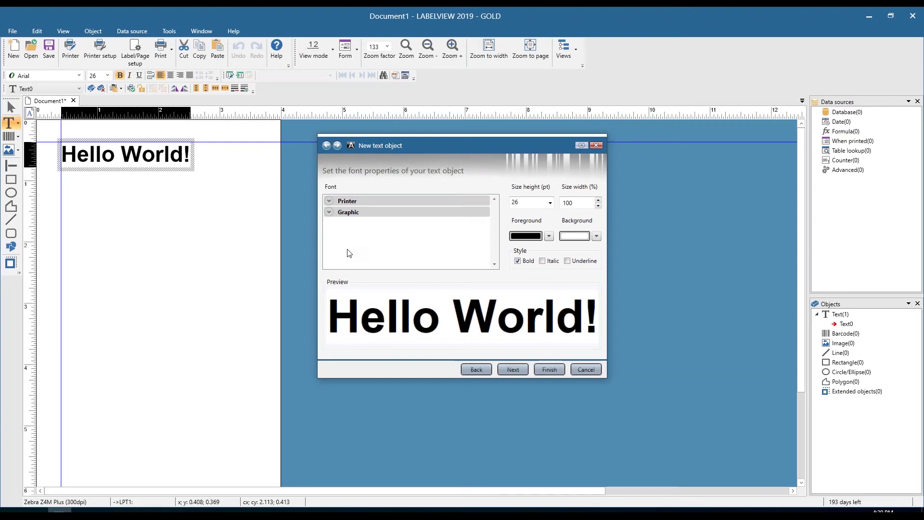
left_click(329, 201)
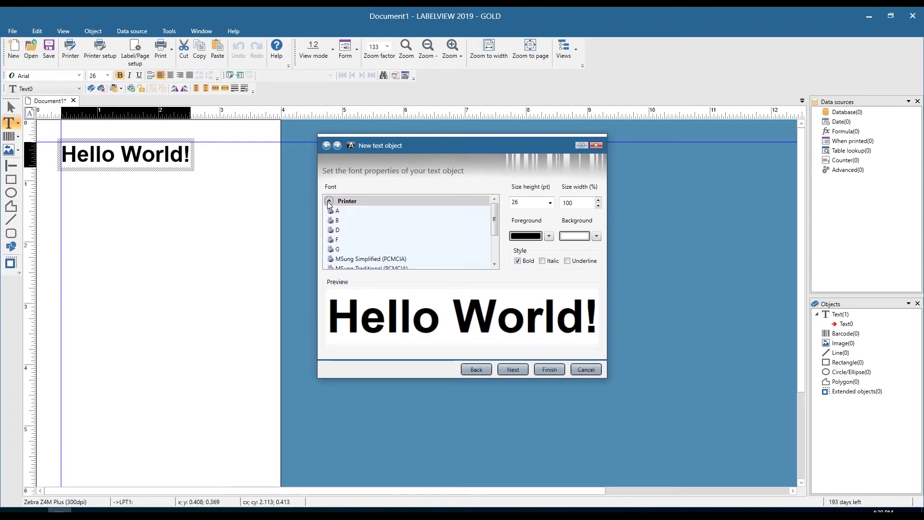
scroll(330, 204, "down", 2)
scroll(330, 204, "up", 2)
left_click(329, 201)
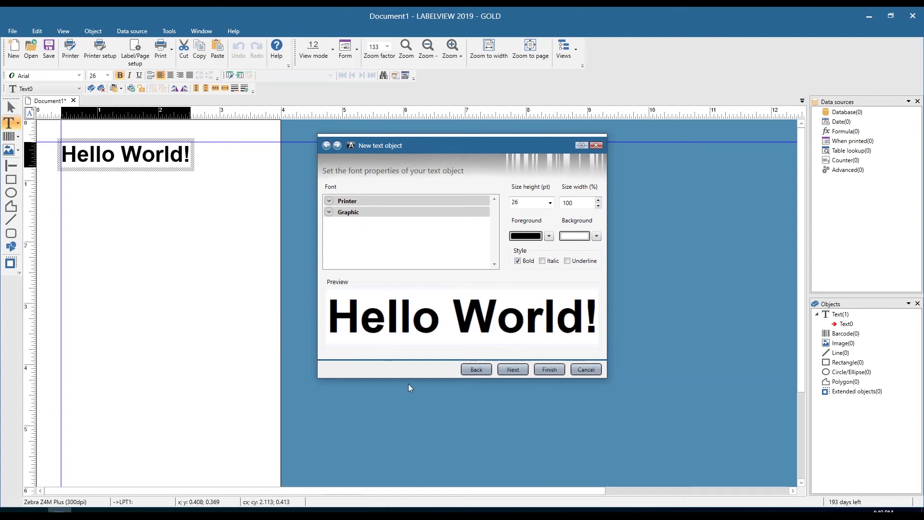
Step: Keep the default font and paragraph properties and finish the "Hello World!" text object
key("Return")
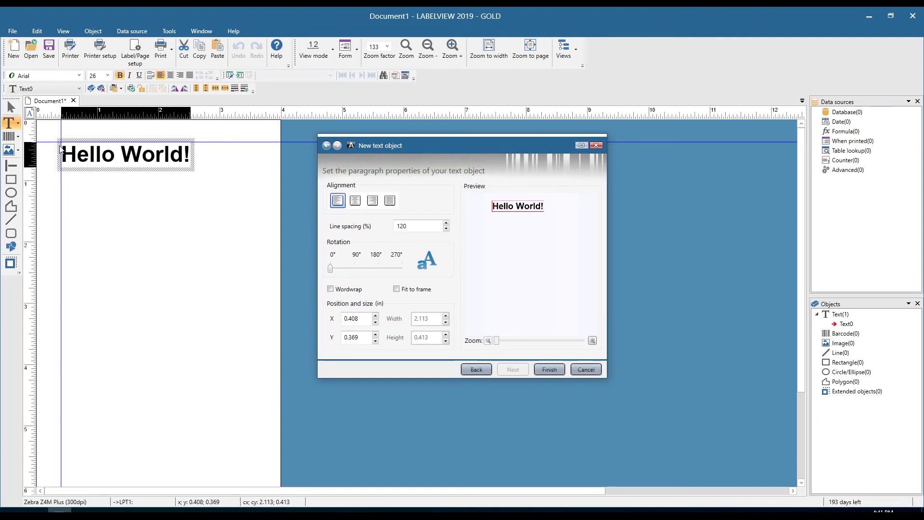
left_click(549, 369)
left_click(162, 235)
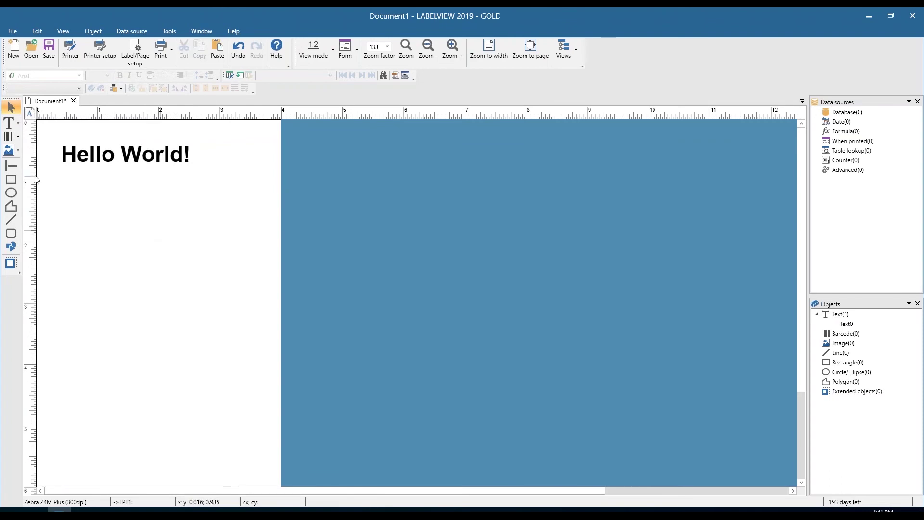
Step: Place a second text object reading "testing" below "Hello World!" at about x 0.46, y 1.09 in
left_click(9, 124)
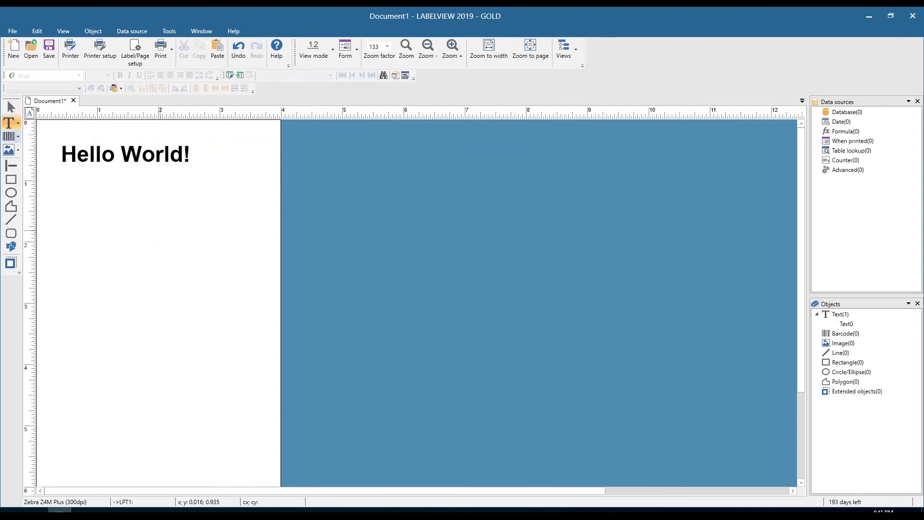
left_click(62, 189)
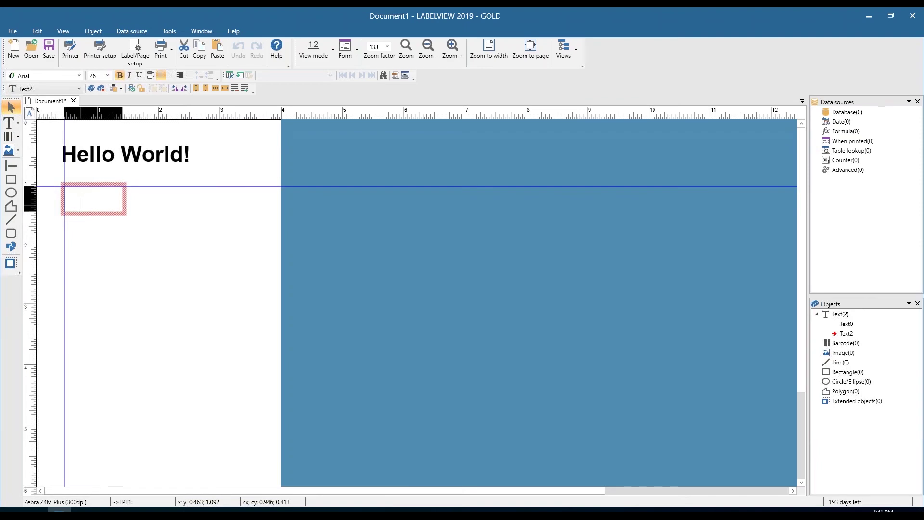
type("testing")
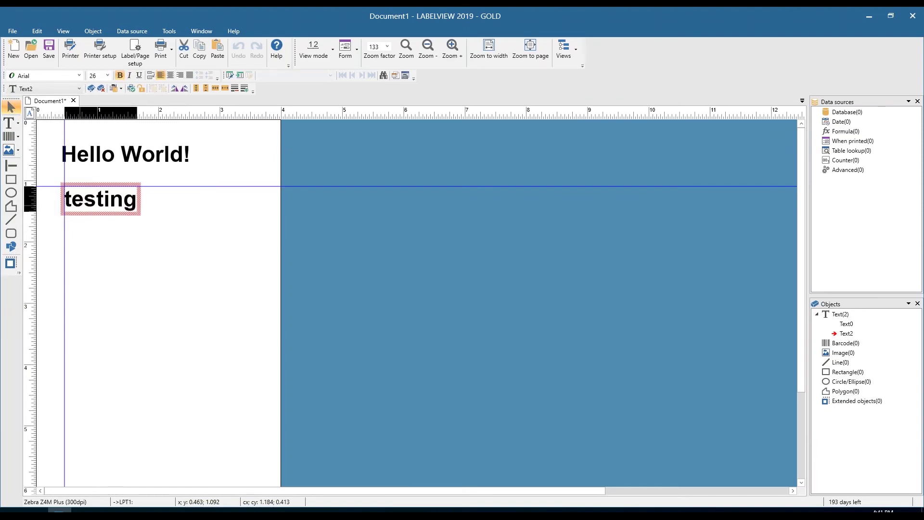
left_click(184, 183)
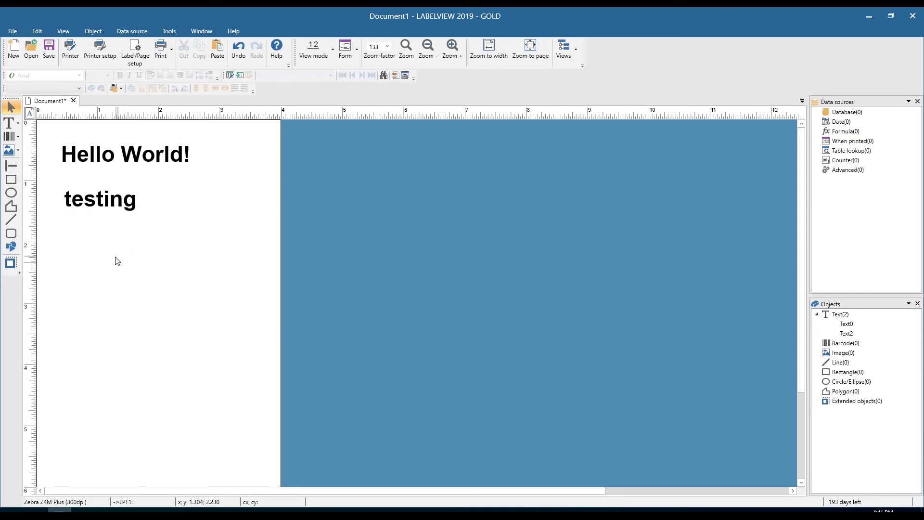
Step: Set the font height of the "testing" text object to 12 points
left_click(113, 215)
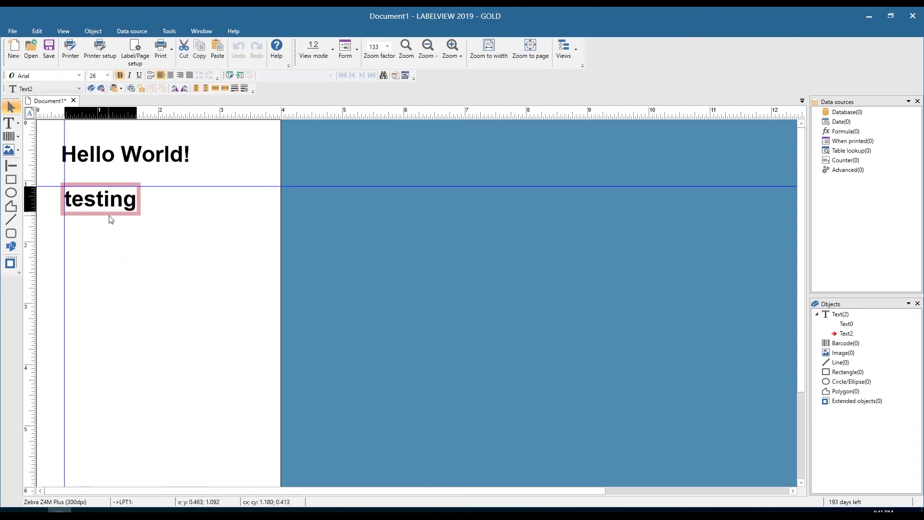
double_click(110, 213)
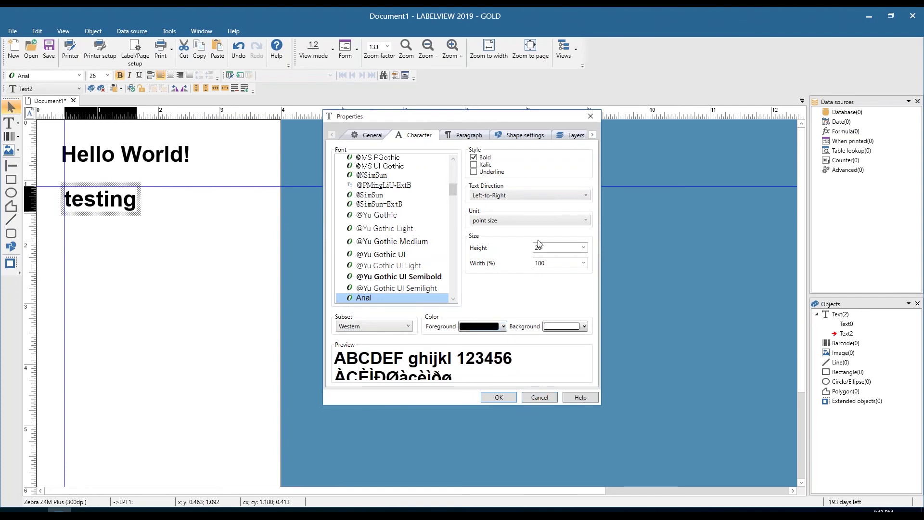
left_click(583, 247)
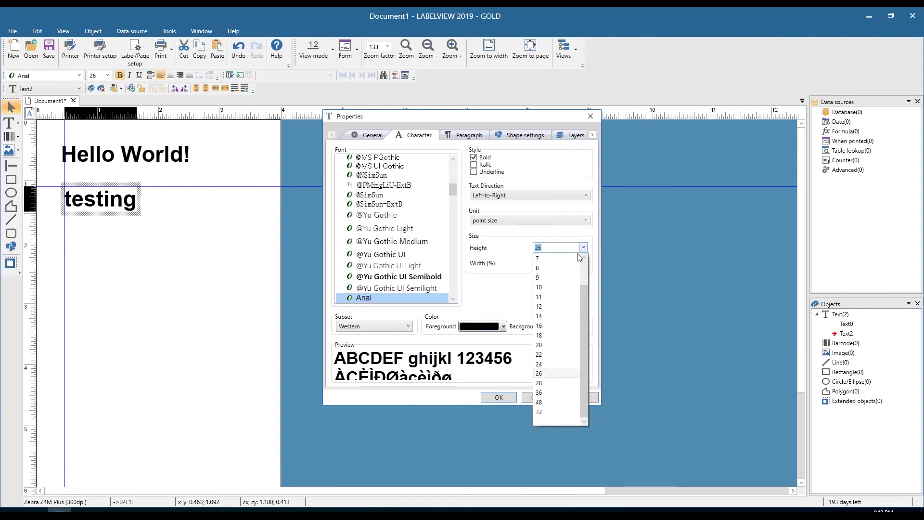
left_click(548, 307)
left_click(495, 401)
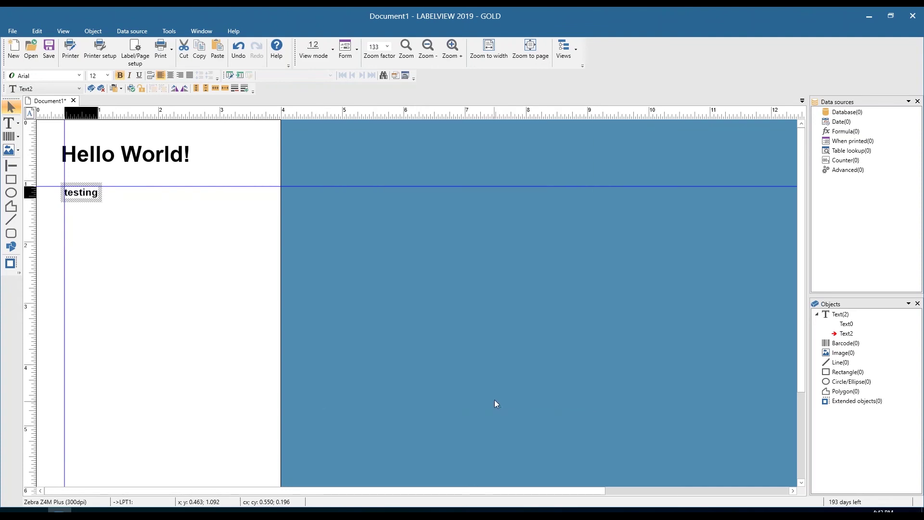
Step: Check the object options of the "testing" text without applying any, and delete that text object
right_click(92, 199)
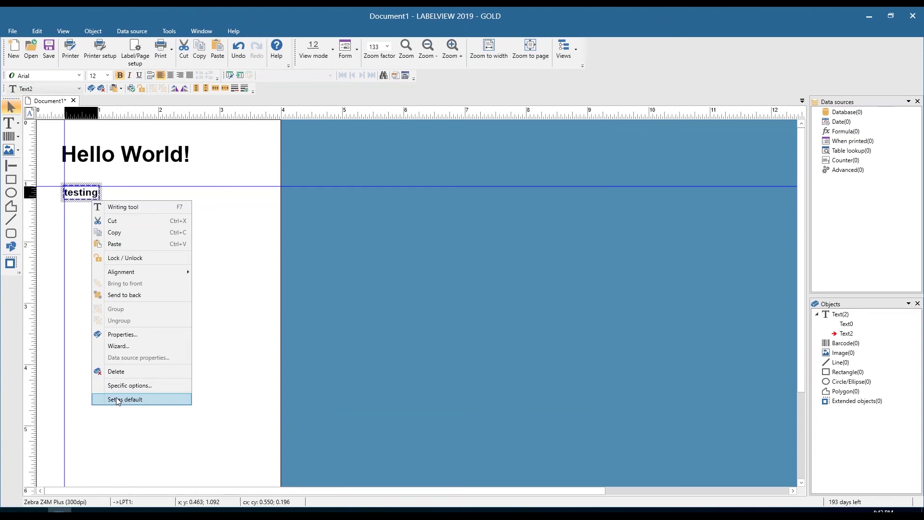
left_click(223, 340)
left_click_drag(129, 232, 44, 180)
key("Delete")
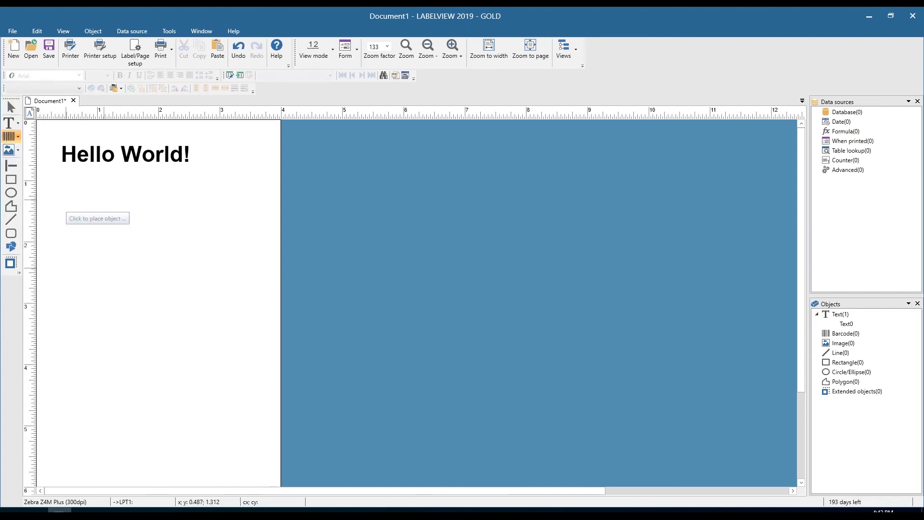
Step: Place a barcode object at about x 0.49, y 1.31 in with the fixed data 123456789
left_click(66, 199)
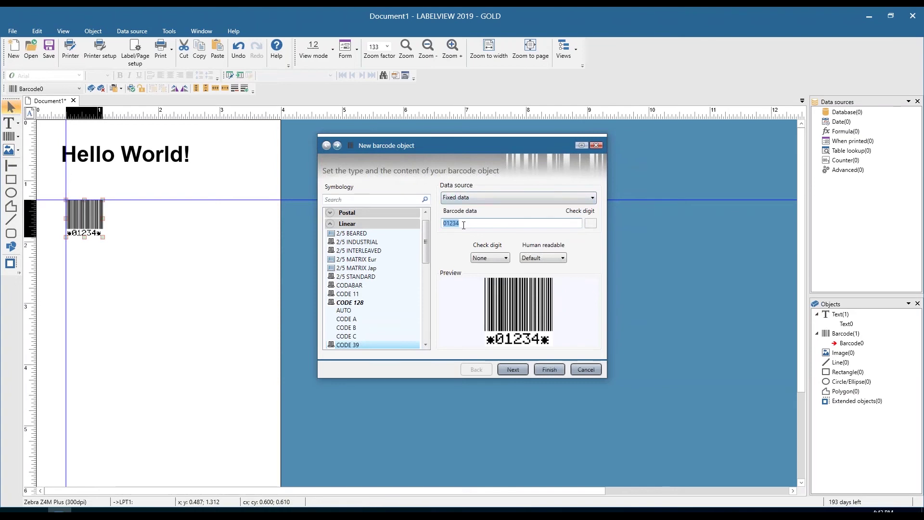
left_click_drag(466, 224, 440, 227)
type("123456789")
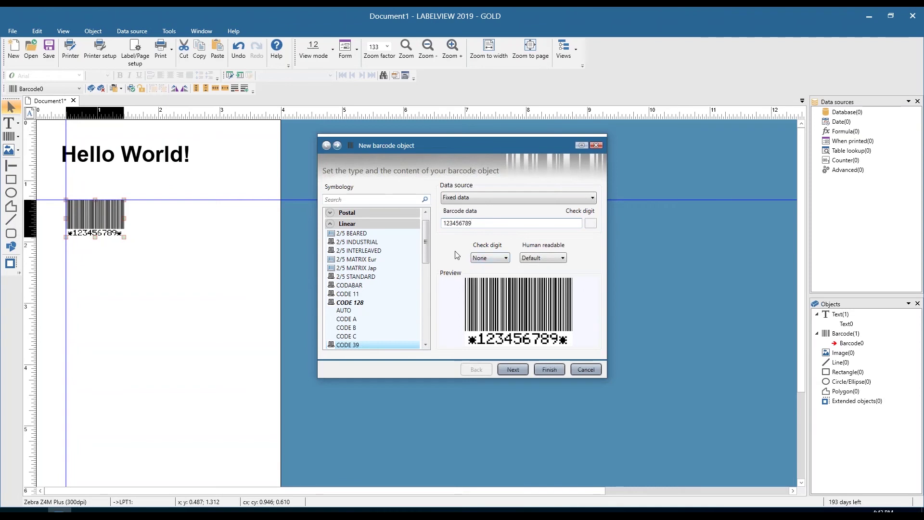
Step: Examine the check digit and human readable options for the new barcode, leaving both settings as they are
left_click_drag(475, 224, 442, 224)
left_click_drag(480, 224, 444, 222)
left_click(486, 261)
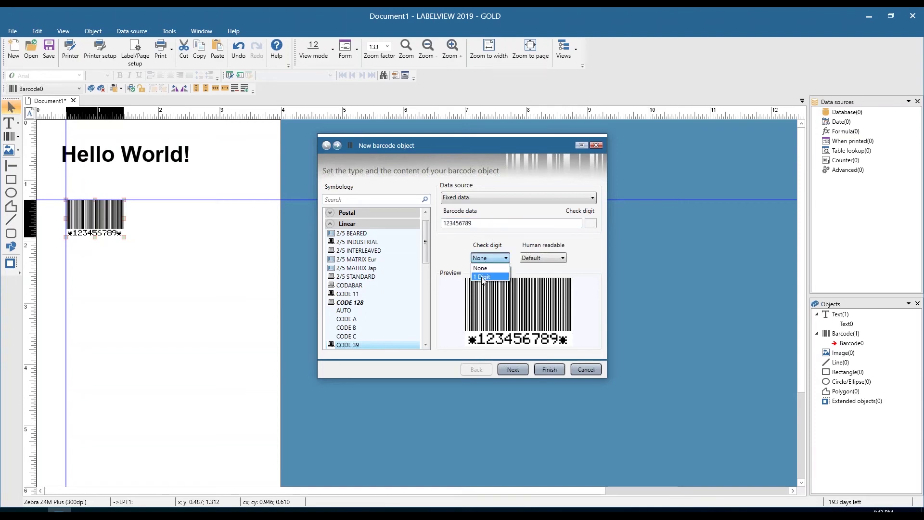
left_click(462, 259)
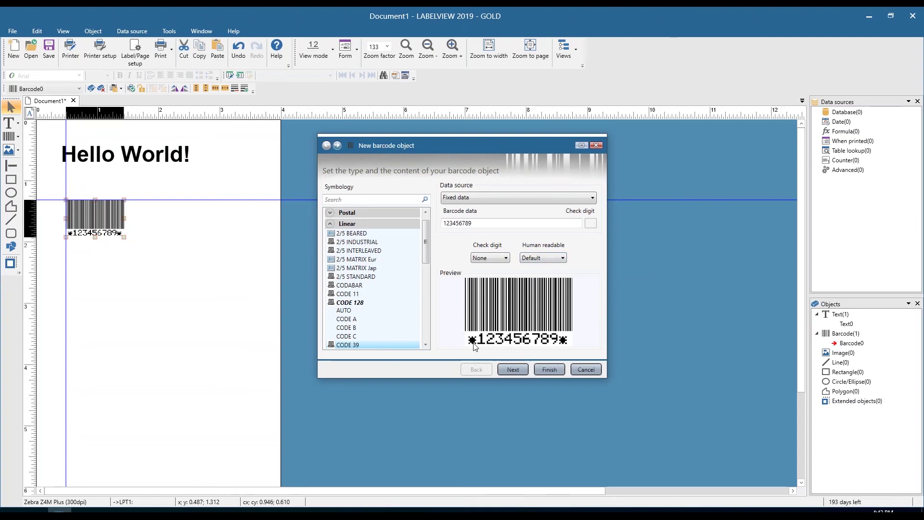
left_click(563, 259)
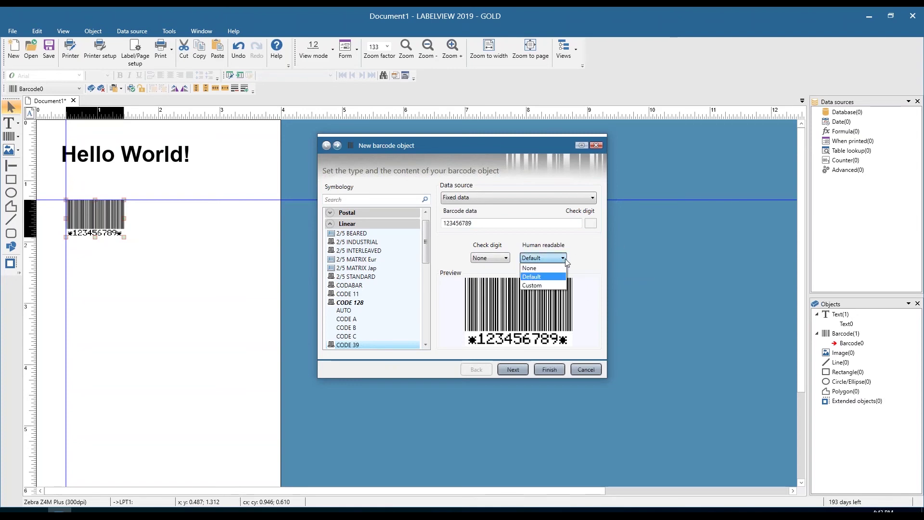
left_click(584, 267)
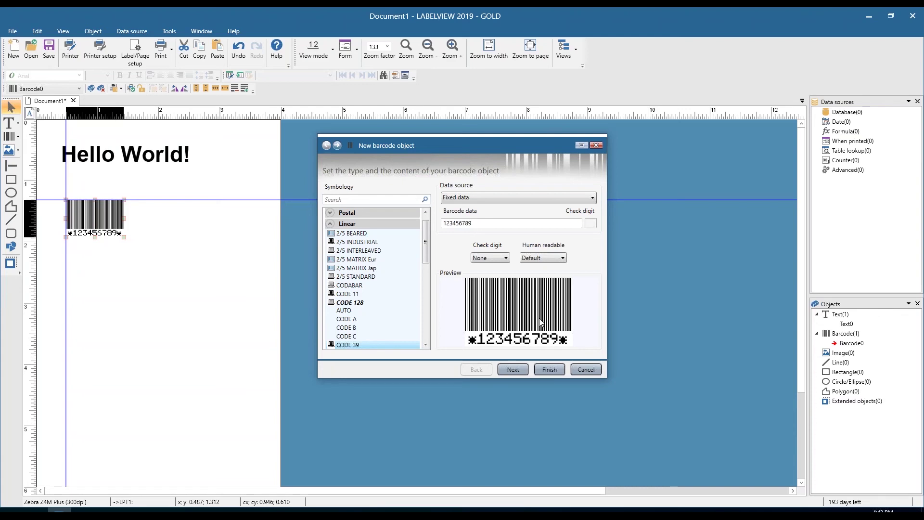
mouse_move(426, 233)
left_mouse_down()
mouse_move(426, 320)
mouse_move(427, 220)
left_mouse_up()
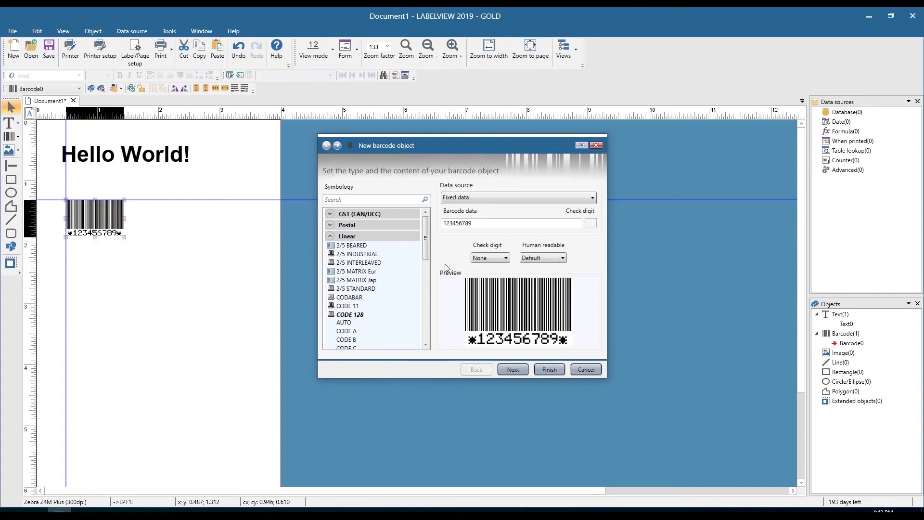
left_click(507, 260)
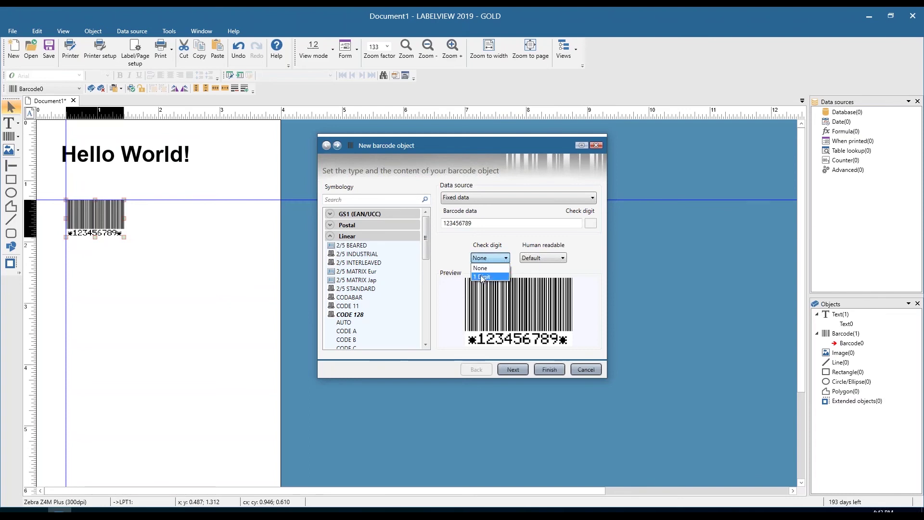
left_click(454, 250)
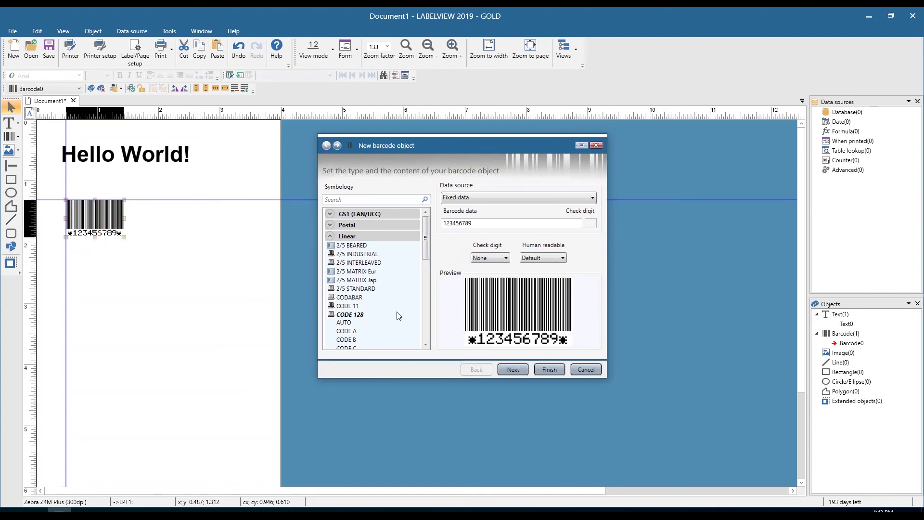
Step: Read the symbology information for CODE 39, including its supported special characters, and close it
scroll(357, 289, "down", 4)
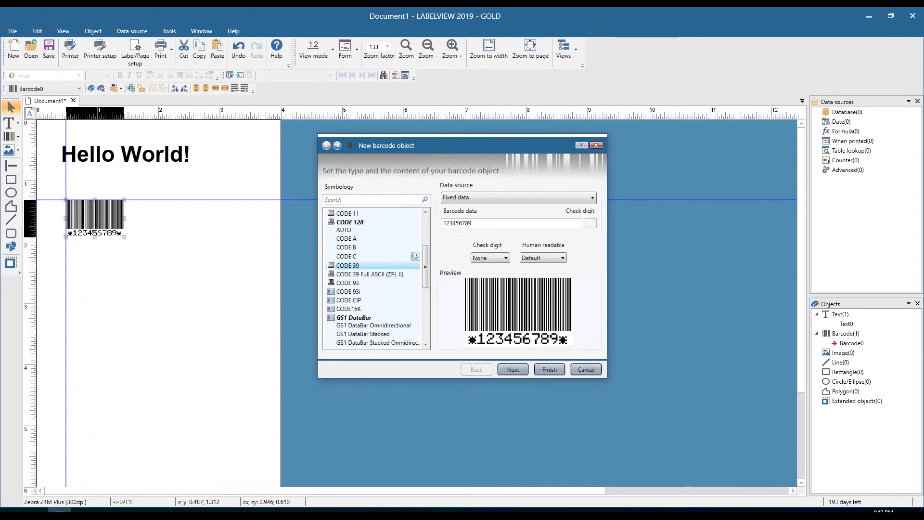
left_click(415, 265)
scroll(470, 270, "down", 5)
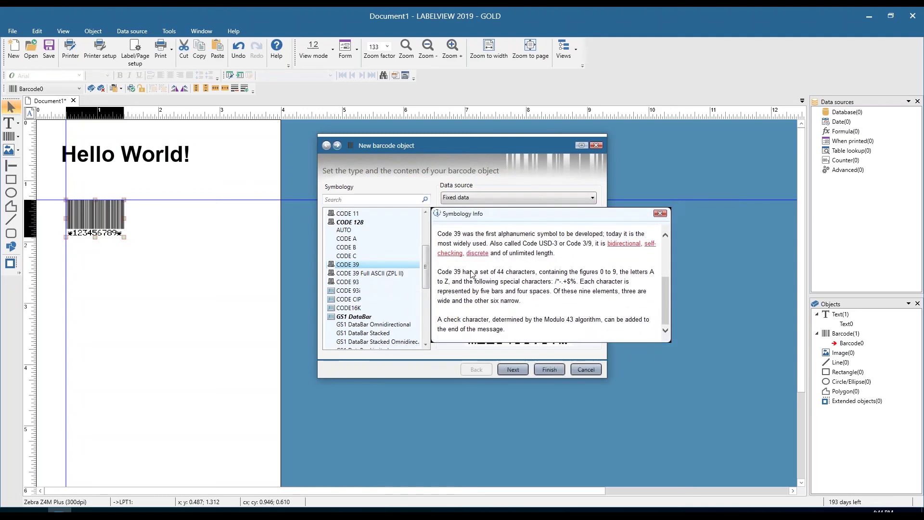
left_click_drag(553, 282, 596, 281)
left_click(658, 214)
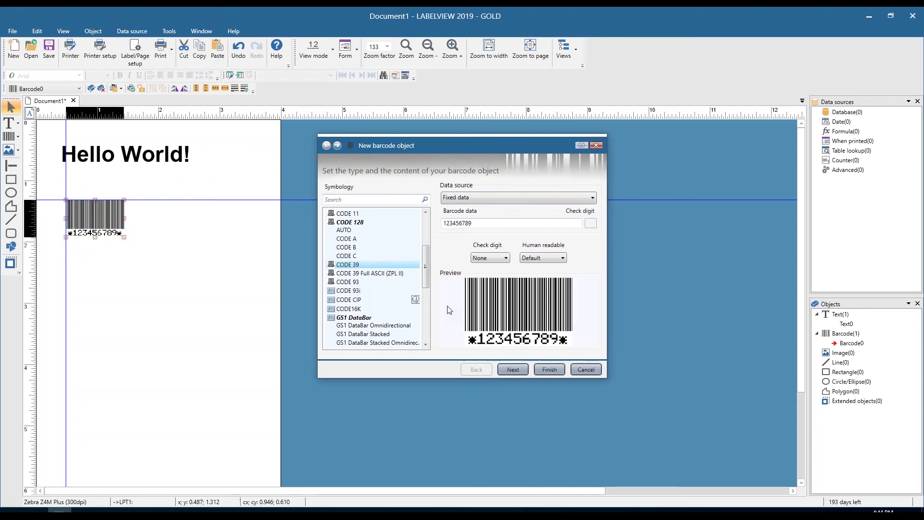
Step: Change the barcode's symbology to UPC A from the GS1 (EAN/UCC) group
scroll(430, 258, "up", 1)
scroll(430, 258, "up", 3)
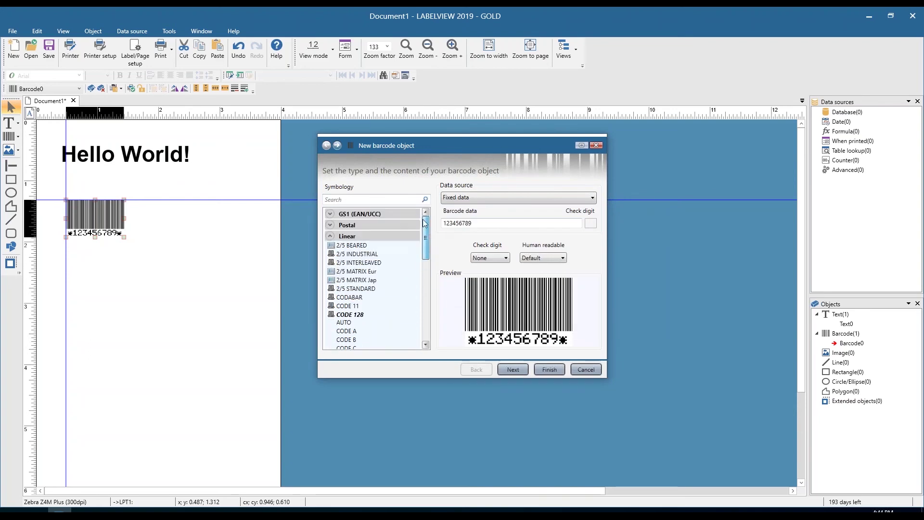
left_click(329, 213)
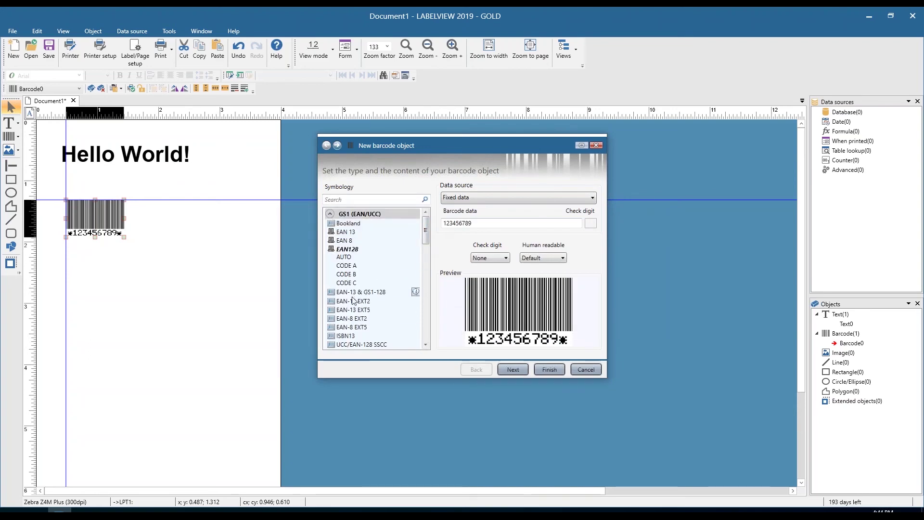
scroll(359, 296, "down", 3)
left_click(349, 283)
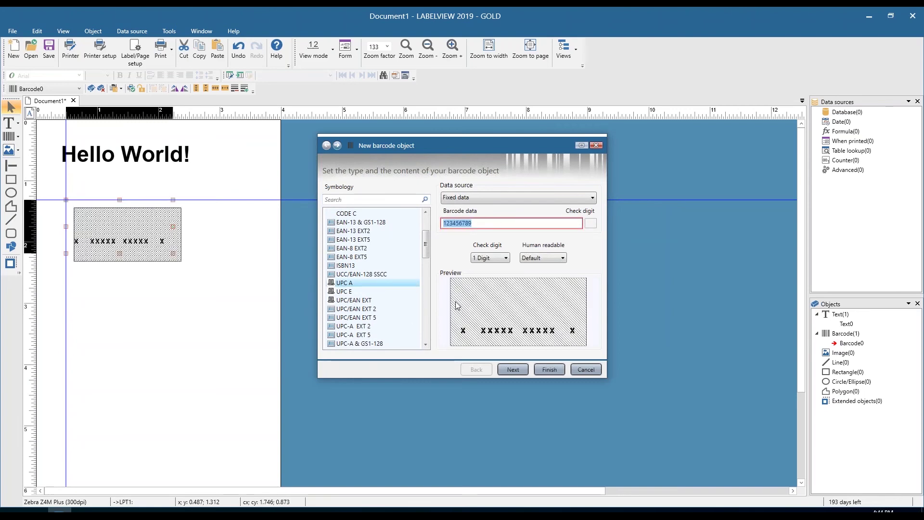
key("End")
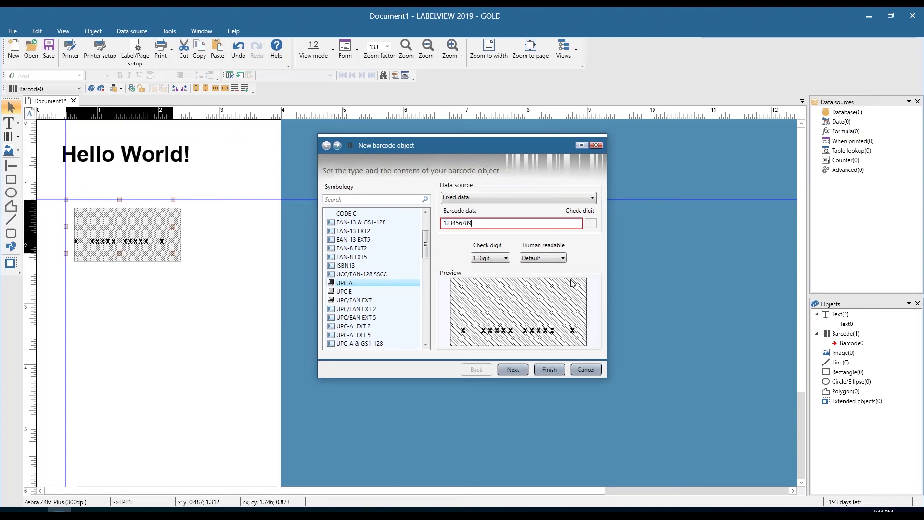
type("01")
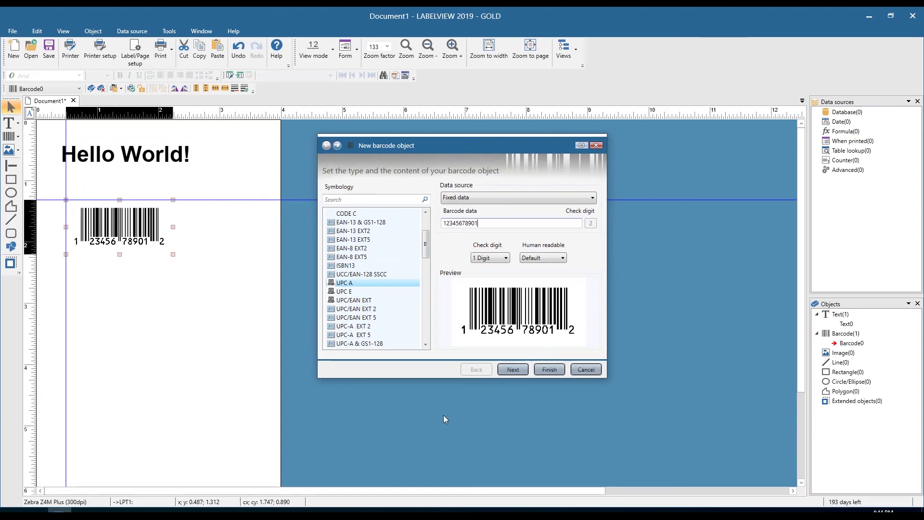
left_click(513, 369)
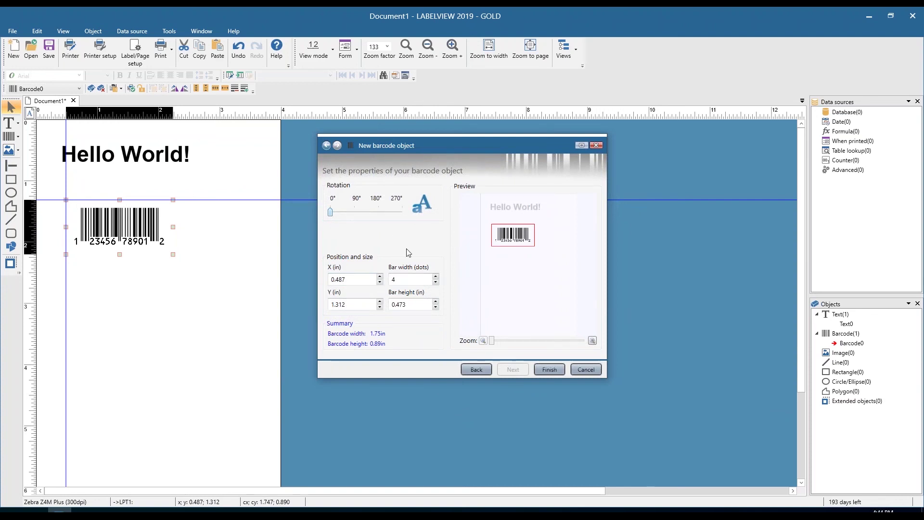
left_click(548, 374)
left_click(226, 248)
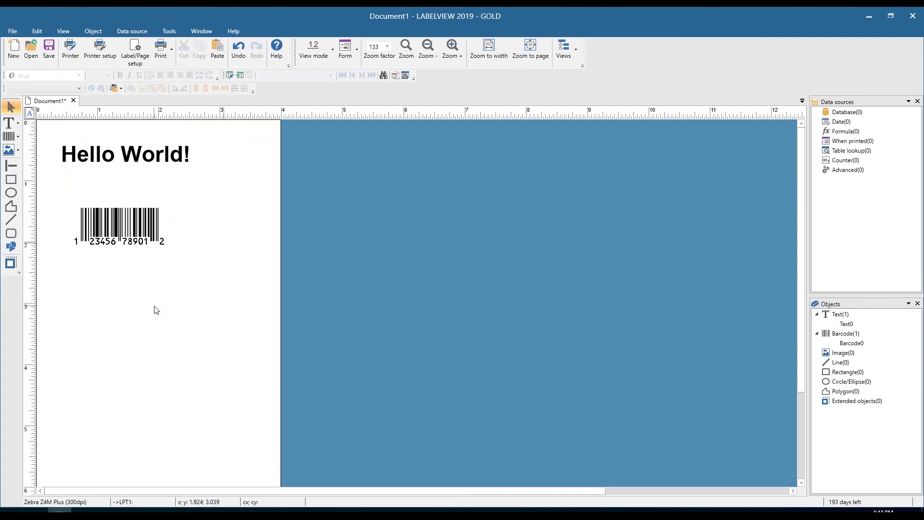
Step: Place a fixed-data image object below the barcode at about x 0.46, y 2.62 in and source it from the GHS gallery
left_click(9, 151)
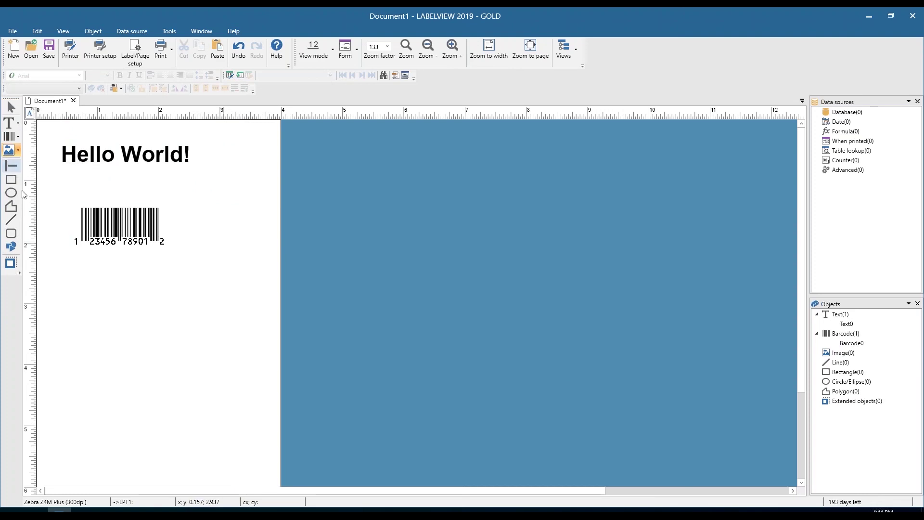
left_click(65, 280)
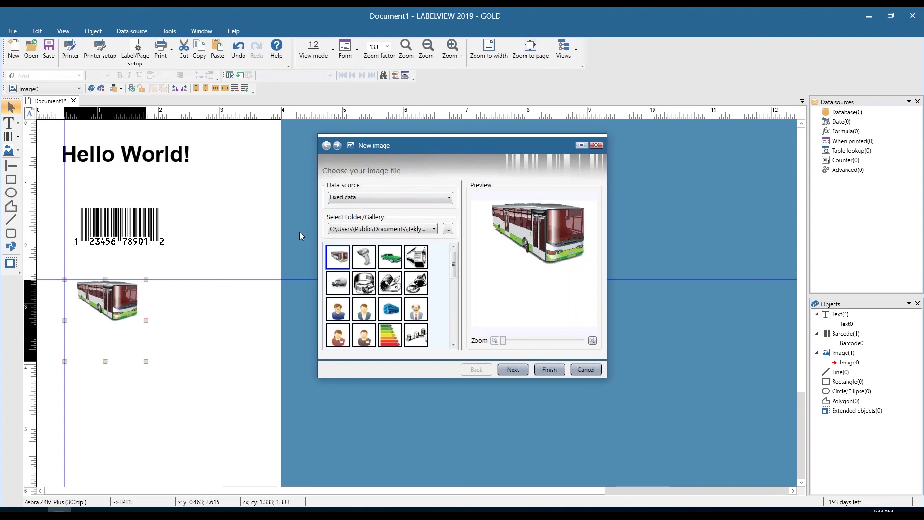
left_click(339, 230)
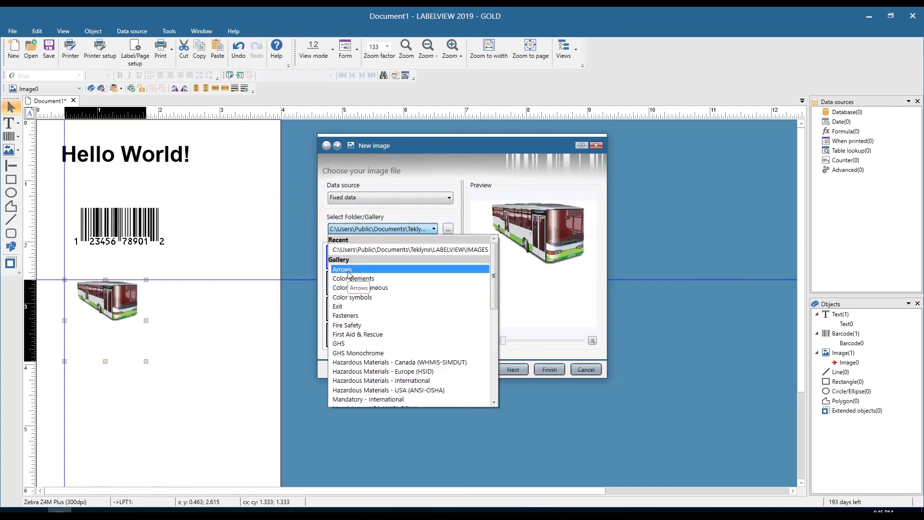
scroll(348, 273, "down", 8)
scroll(362, 323, "up", 4)
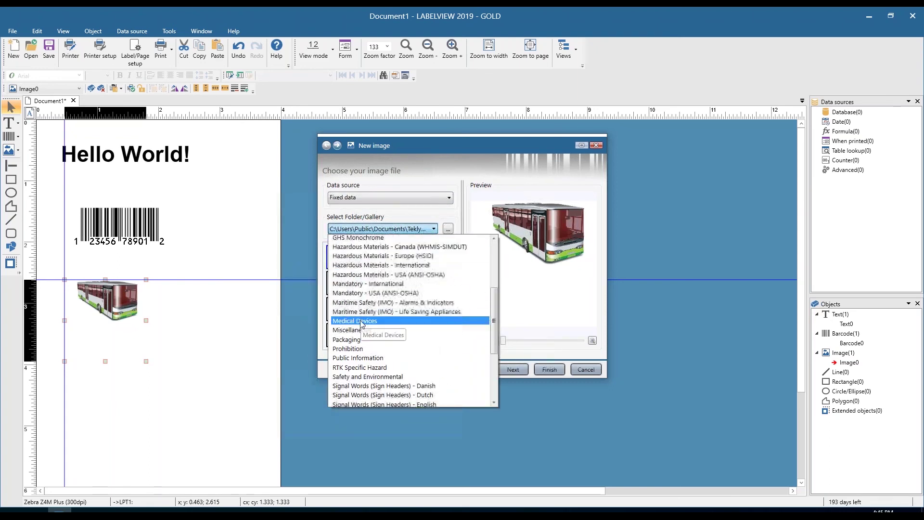
mouse_move(495, 322)
left_mouse_down()
mouse_move(495, 306)
mouse_move(495, 333)
mouse_move(495, 304)
left_mouse_up()
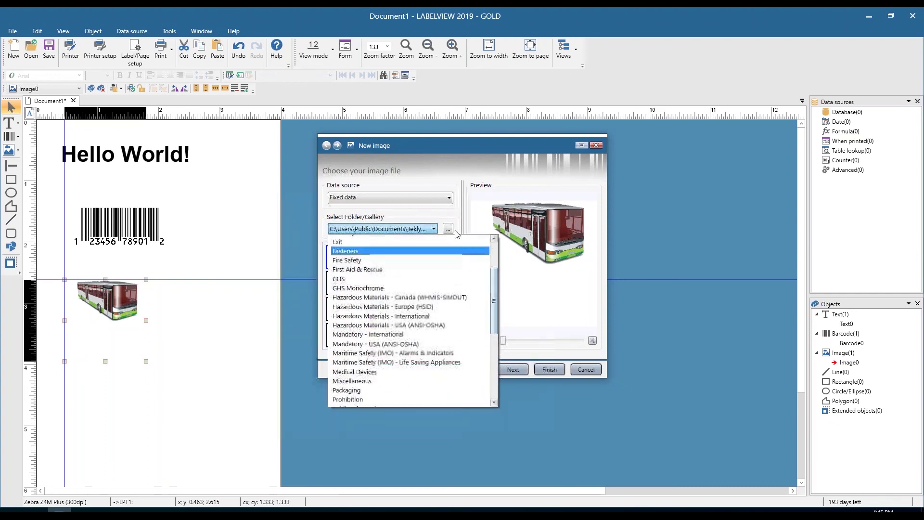
left_click(459, 215)
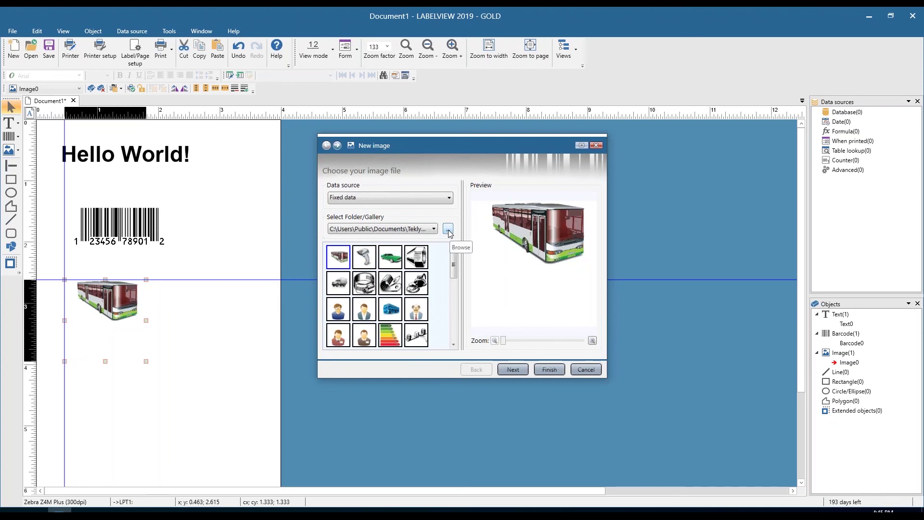
left_click(434, 230)
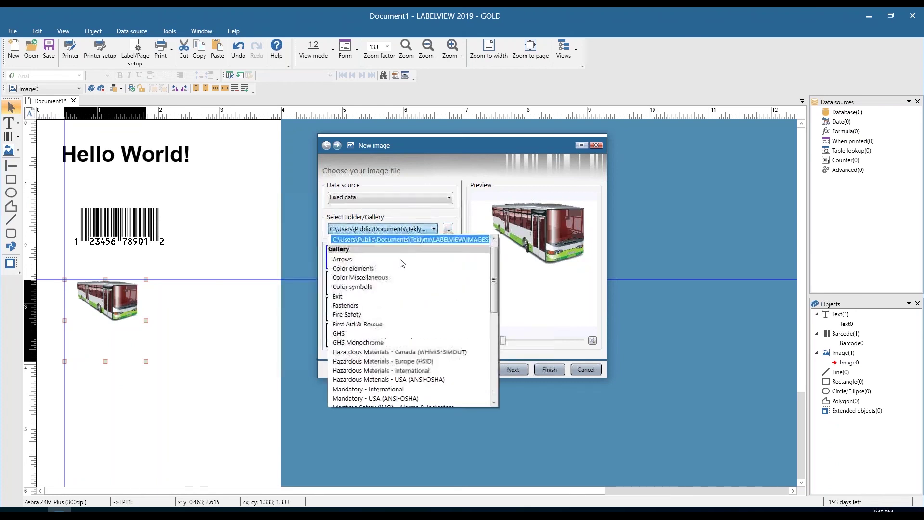
left_click(353, 334)
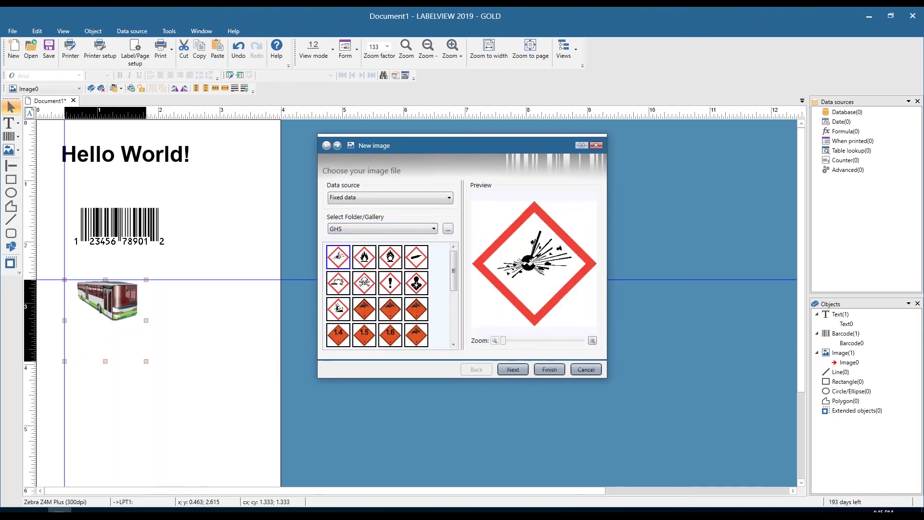
Step: Choose the red-bordered flame pictogram for the image and finish it with default effects, Zoom stretch mode and 1.333 x 1.333 in size
scroll(453, 269, "down", 5)
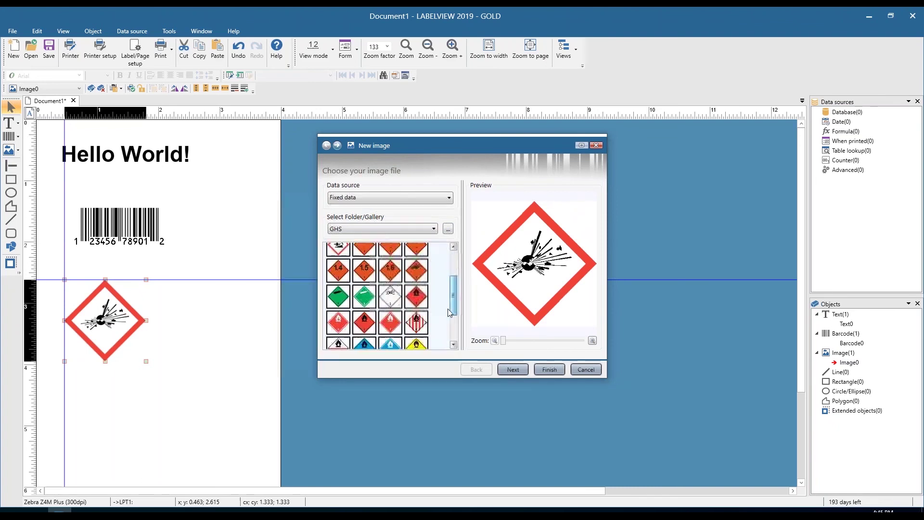
scroll(453, 268, "up", 5)
left_click(365, 258)
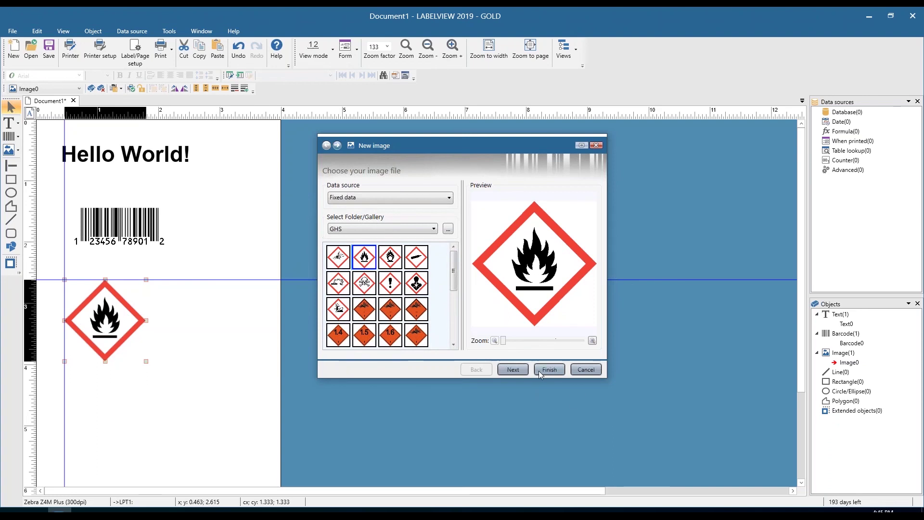
left_click(514, 370)
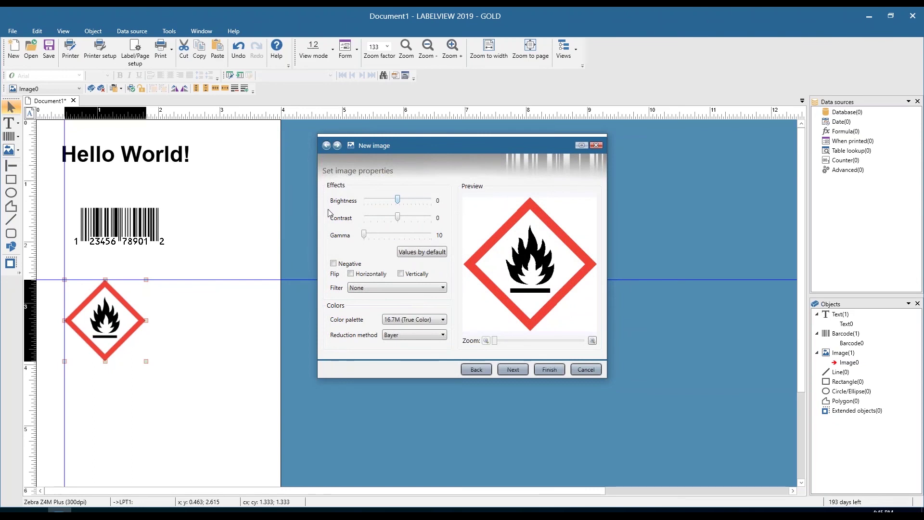
left_click(333, 264)
left_click(333, 264)
left_click(513, 370)
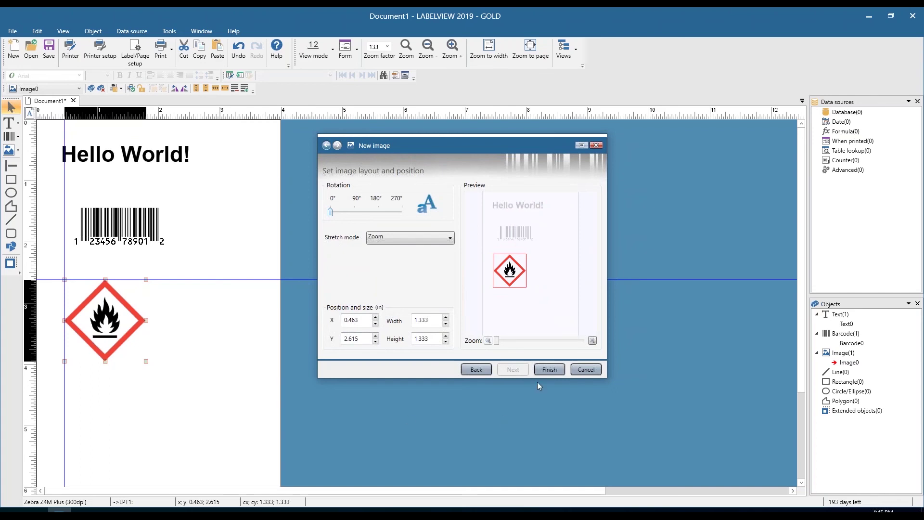
left_click(546, 370)
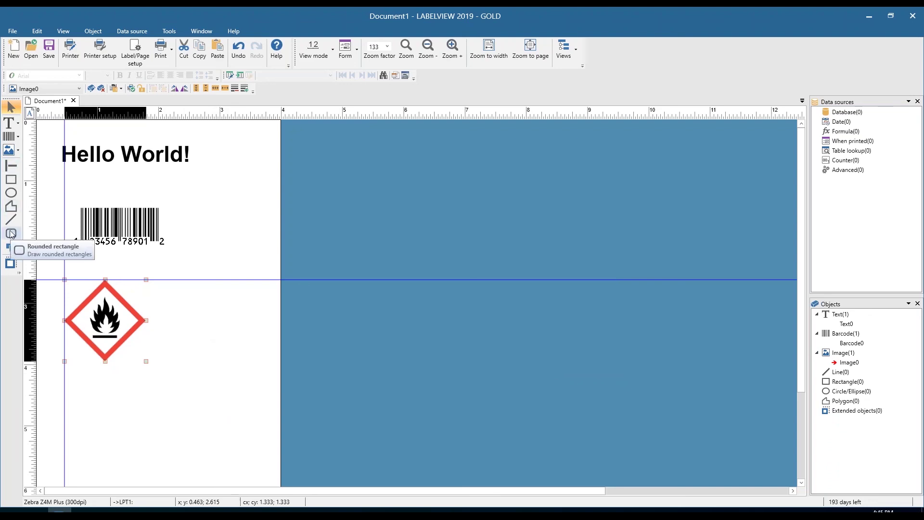
Step: Draw a vertical line to the right of the Hello World! text and a rectangle about 0.79 x 0.59 in beside the barcode
left_click(10, 165)
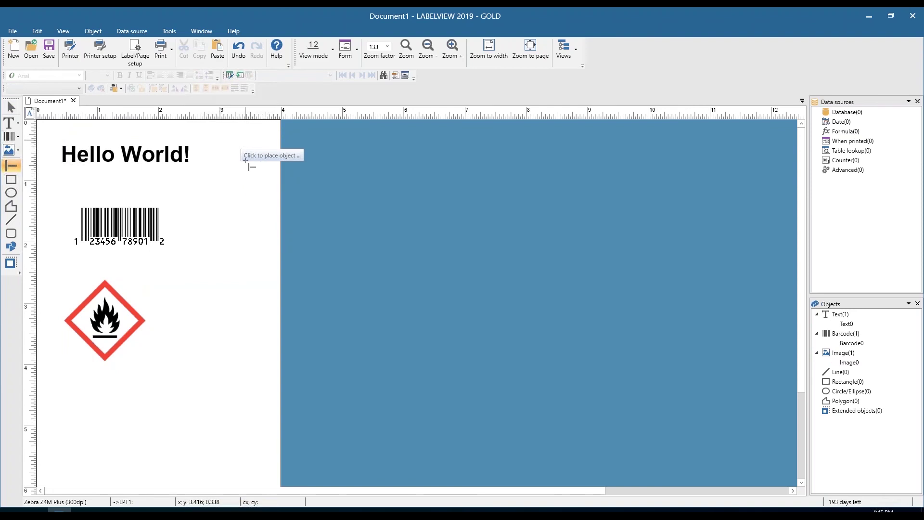
left_click_drag(241, 137, 240, 189)
left_click(10, 180)
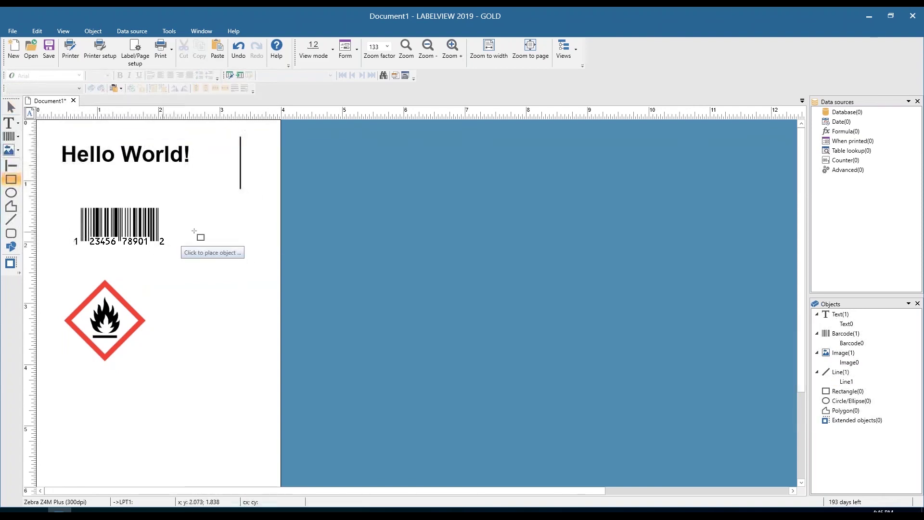
left_click_drag(196, 211, 246, 247)
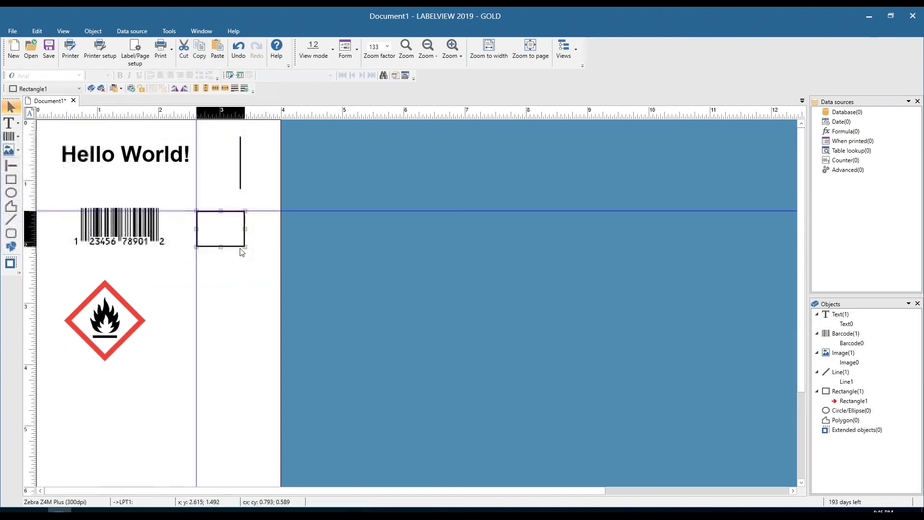
Step: Draw an ellipse about 1.05 x 0.68 in just below the rectangle
left_click(11, 193)
left_click_drag(195, 260, 260, 302)
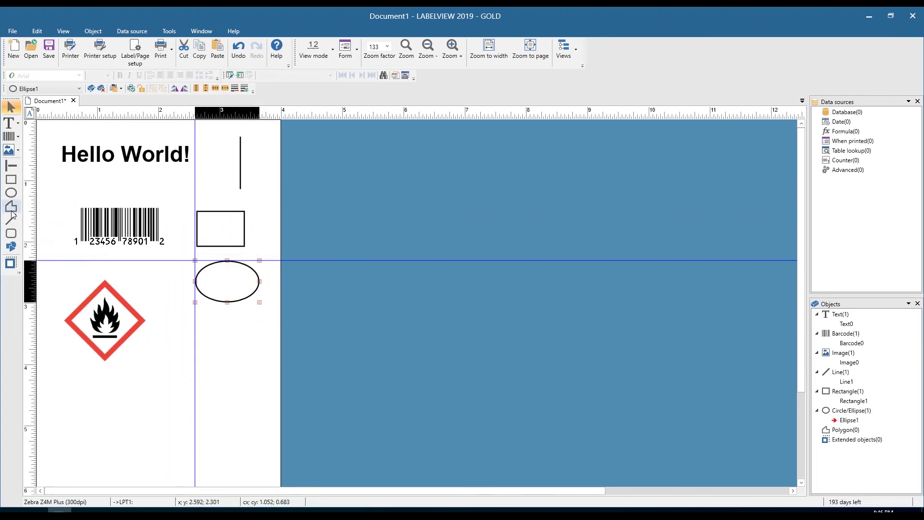
Step: Draw a closed six-sided polygon about 2.36 x 0.79 in below the pictogram and shift it slightly up and to the right
left_click(12, 208)
left_click(77, 380)
left_click(158, 382)
left_click(192, 408)
left_click(158, 427)
left_click(77, 420)
left_click(48, 395)
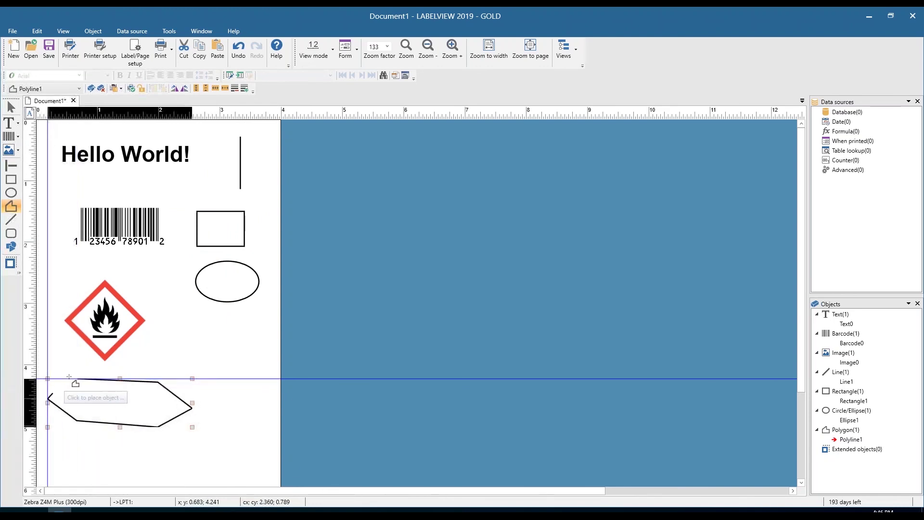
left_click(77, 380)
left_click_drag(129, 409, 148, 400)
Step: Draw a diagonal line about 0.68 x 0.56 in below the ellipse and a rounded rectangle below the polygon
left_click(11, 220)
left_click_drag(216, 353, 256, 318)
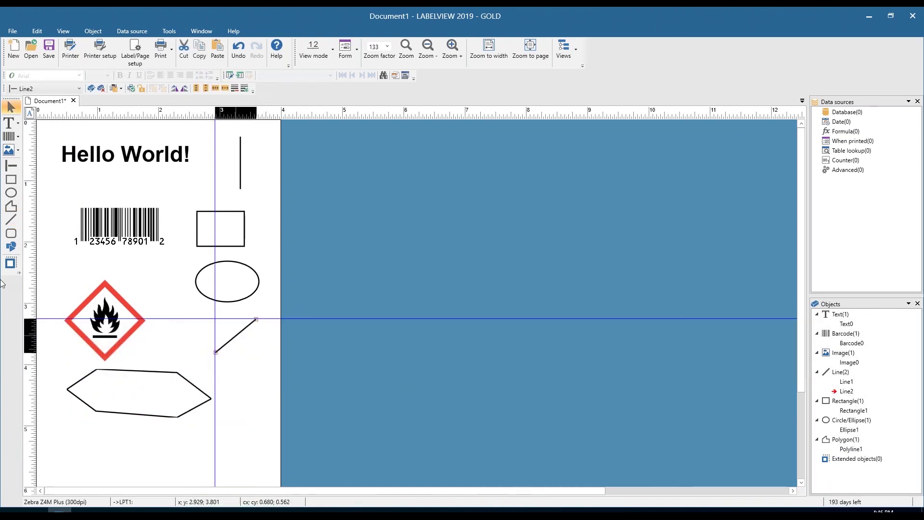
left_click(11, 234)
left_click_drag(68, 431, 130, 476)
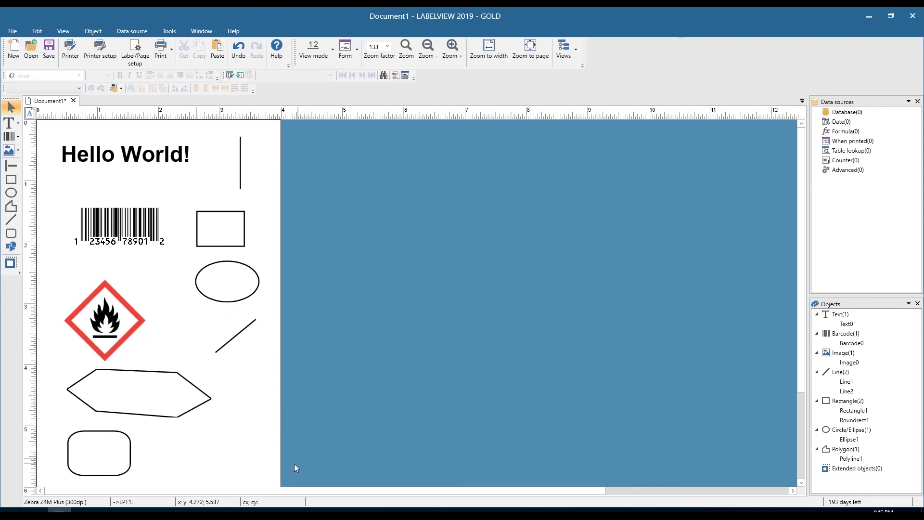
Step: Delete the barcode, the image and all drawn shapes, including the vertical line, keeping only the Hello World! text
mouse_move(296, 482)
left_mouse_down()
mouse_move(63, 246)
mouse_move(38, 191)
left_mouse_up()
key("Delete")
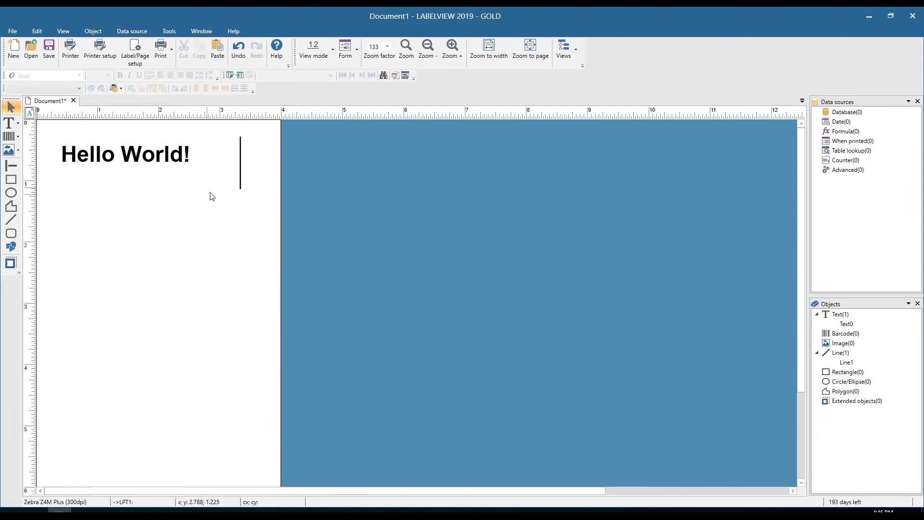
left_click(241, 185)
key("Delete")
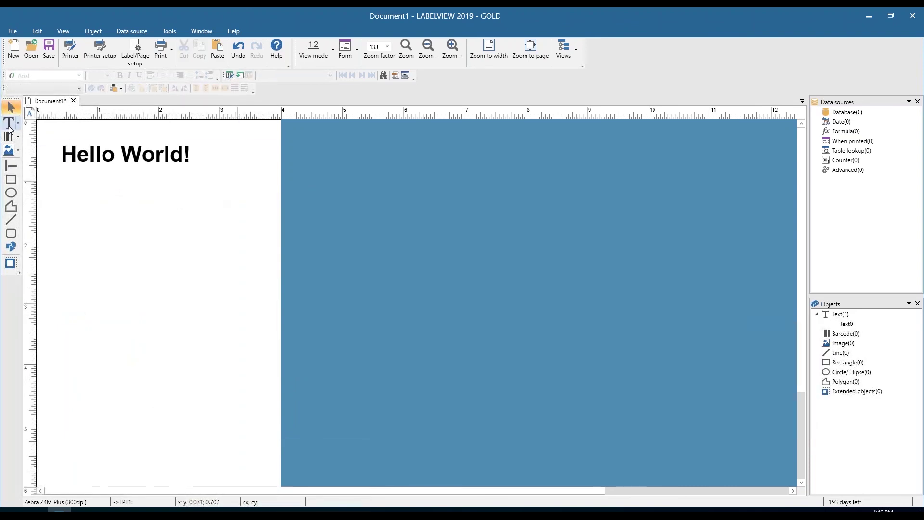
Step: Add a text object reading testing123 below Hello World! at about x 0.61, y 1.28 in
left_click(10, 123)
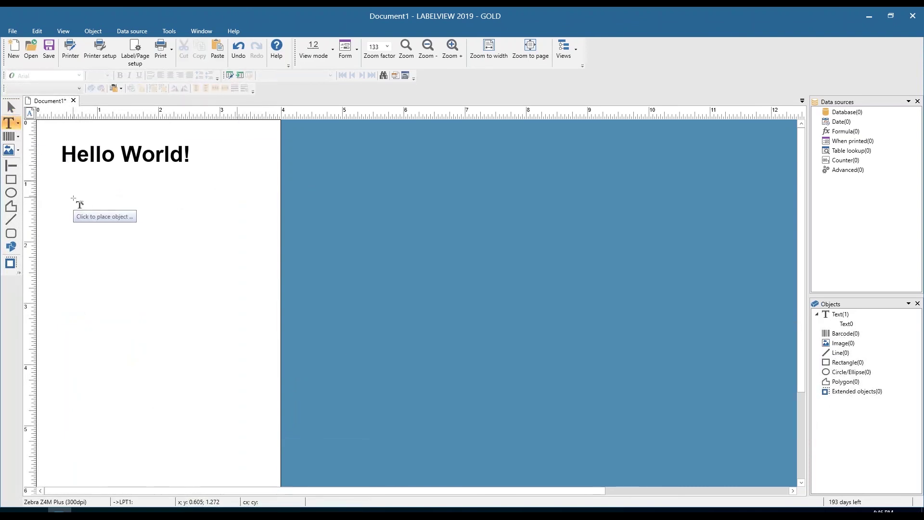
left_click(75, 197)
type("testing123")
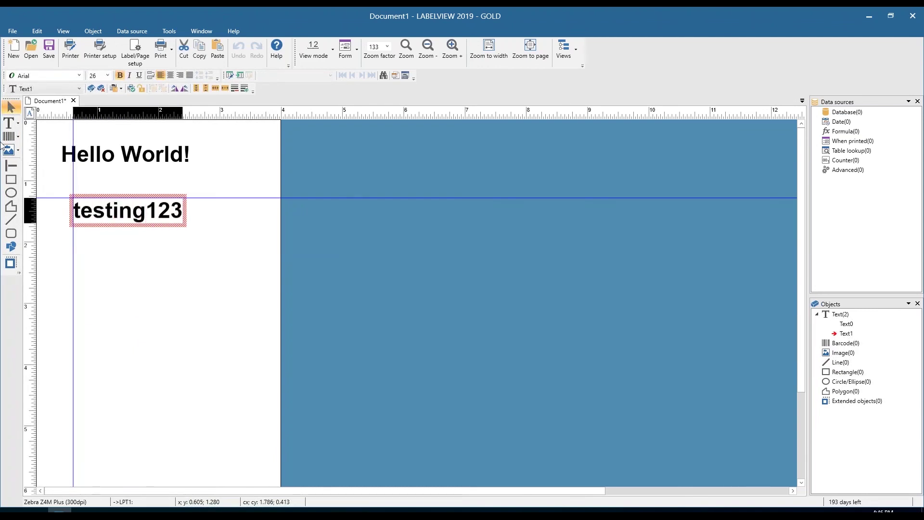
Step: Add a text object reading abc123 below testing123 at about x 0.41, y 2.04 in
left_click(9, 123)
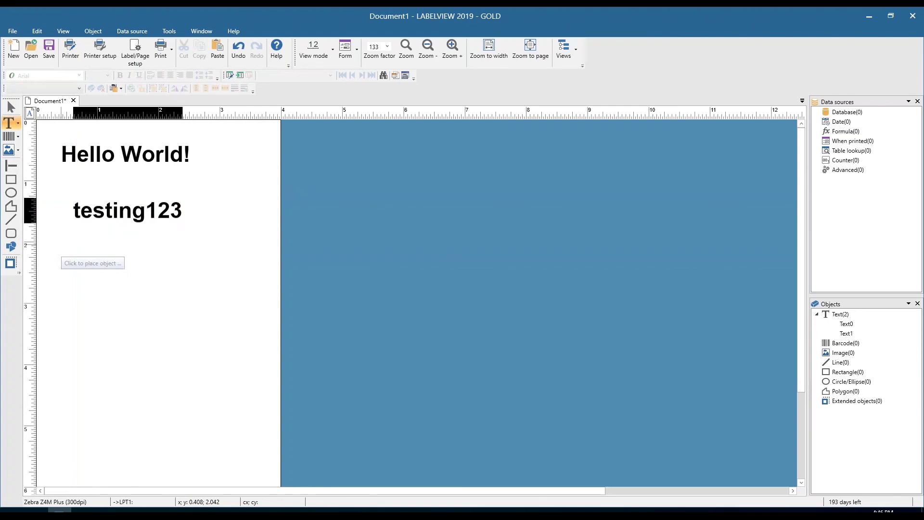
left_click(61, 246)
type("abc123")
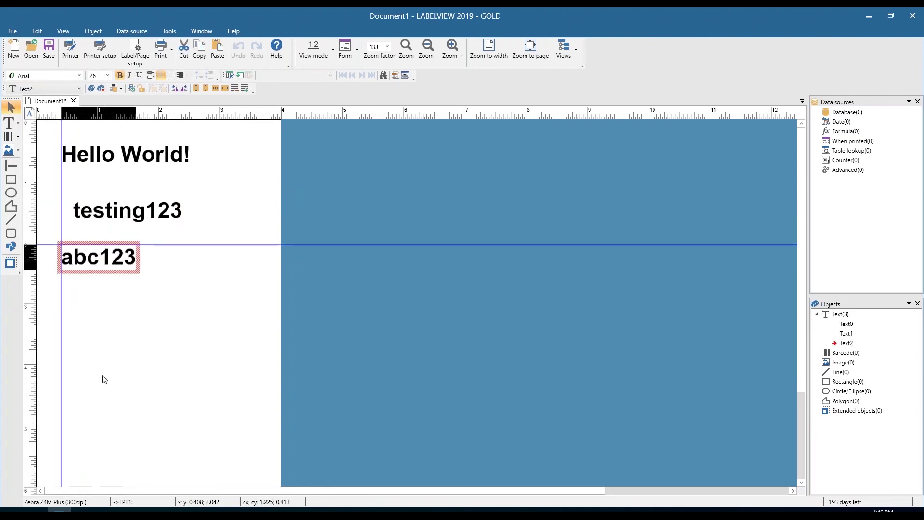
left_click(108, 345)
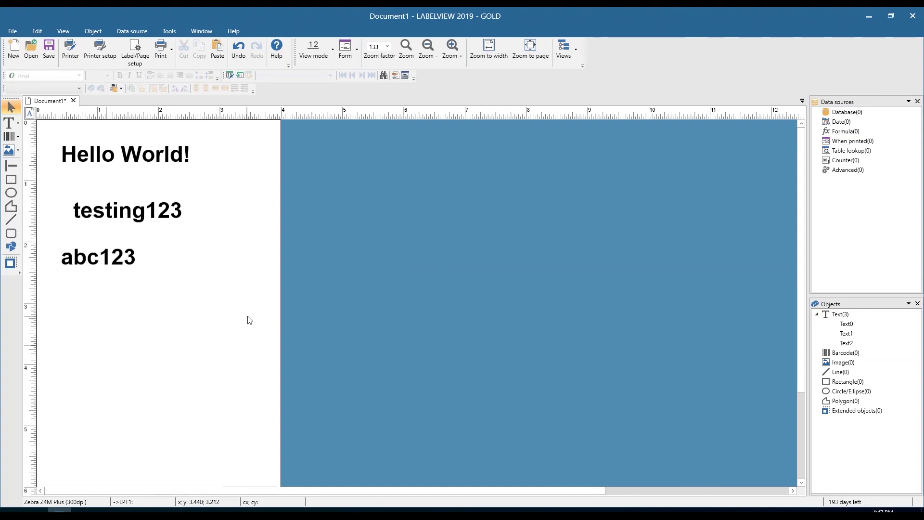
Step: Select the Hello World! and abc123 texts together, and replace that selection with one covering all three text objects
double_click(184, 161)
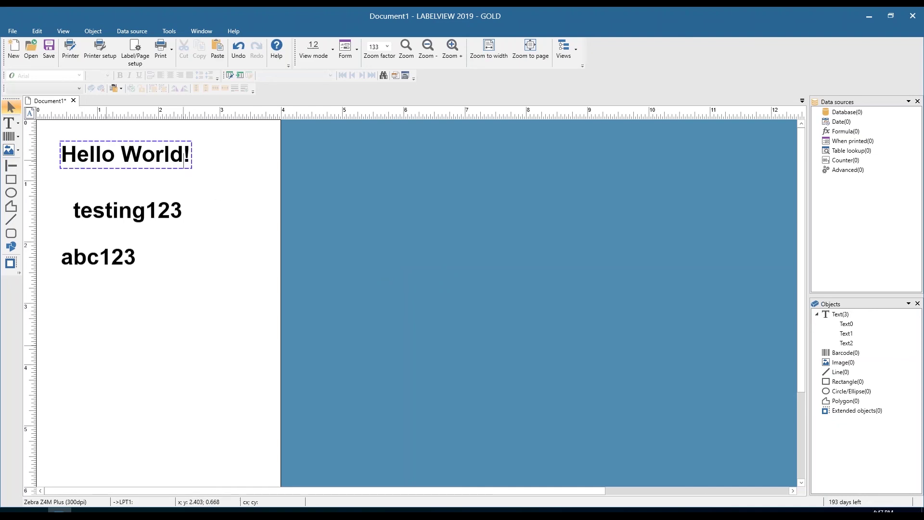
key("Escape")
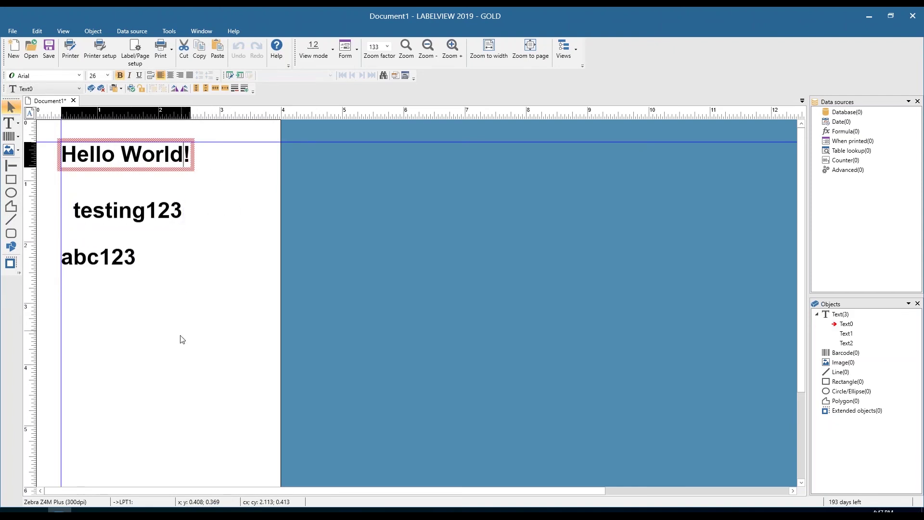
left_click(99, 258, "shift")
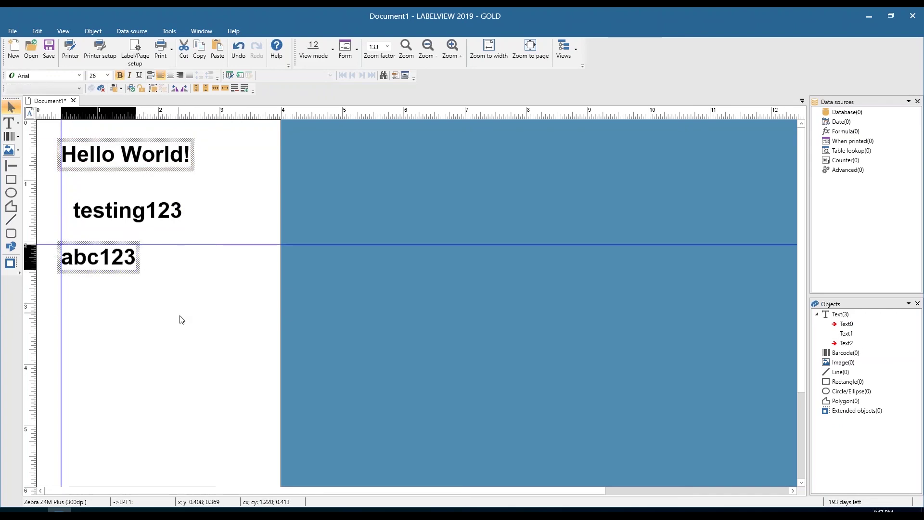
left_click(212, 313)
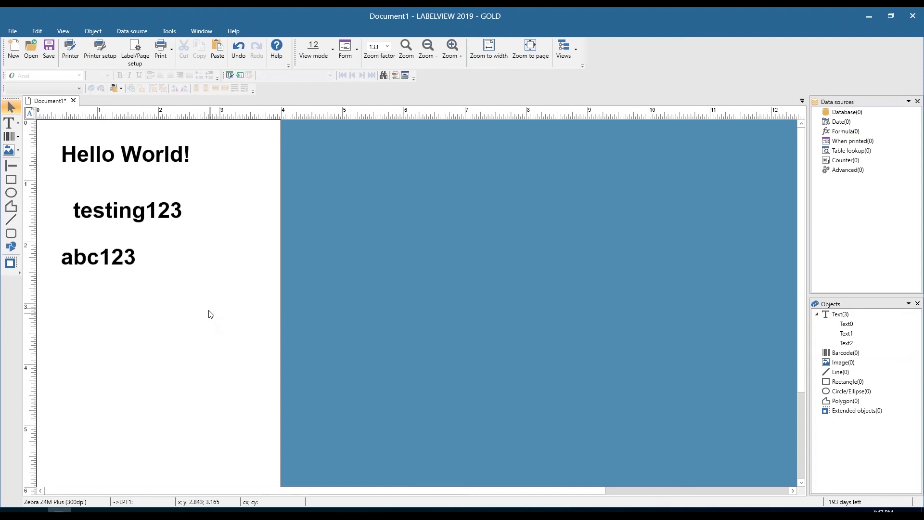
mouse_move(241, 308)
left_mouse_down()
mouse_move(128, 173)
mouse_move(53, 124)
mouse_move(45, 130)
left_mouse_up()
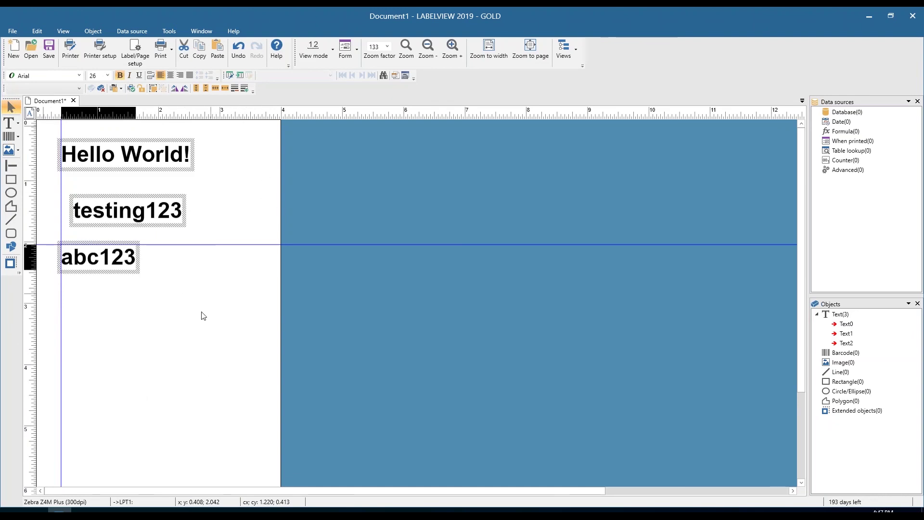
Step: Align the three selected text objects to the left and equalize their vertical spacing
left_click(95, 32)
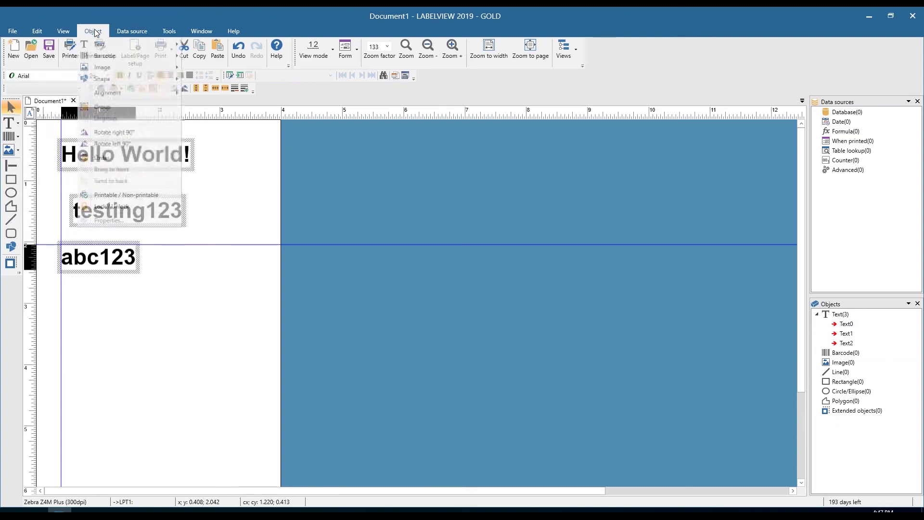
mouse_move(115, 94)
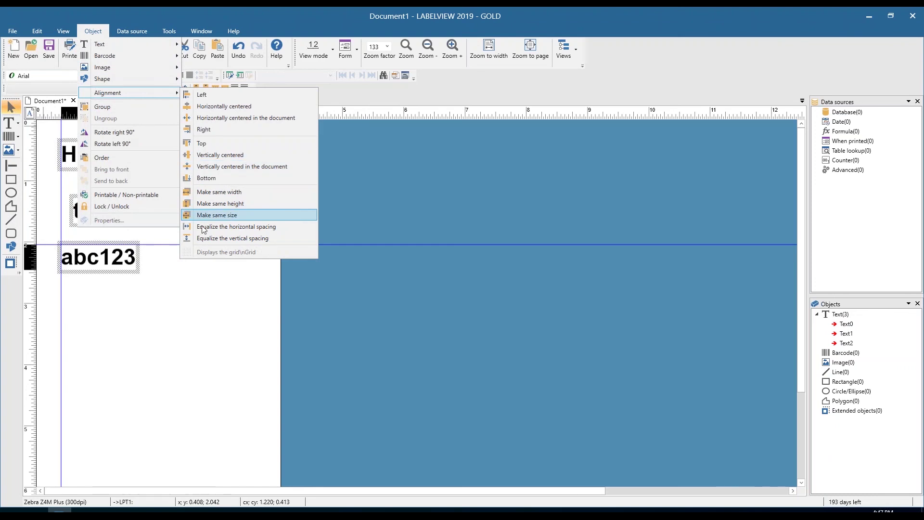
left_click(202, 95)
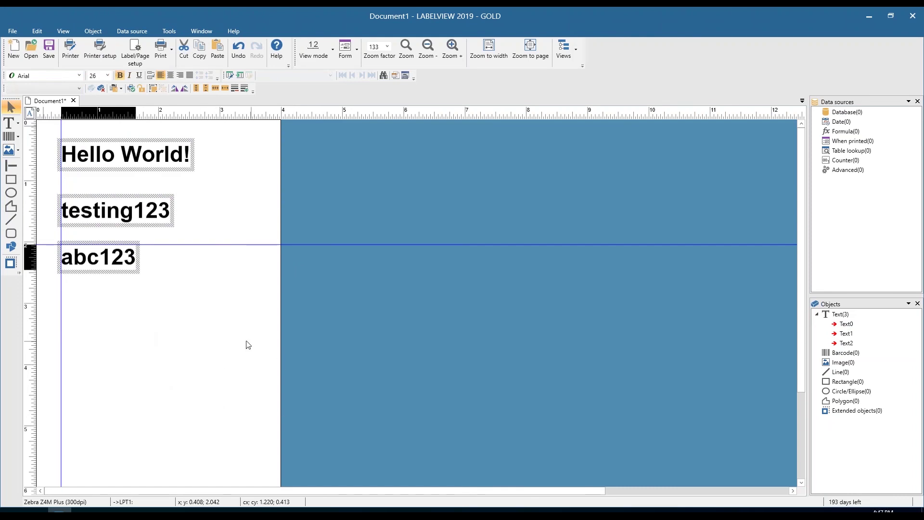
left_click(102, 31)
mouse_move(123, 91)
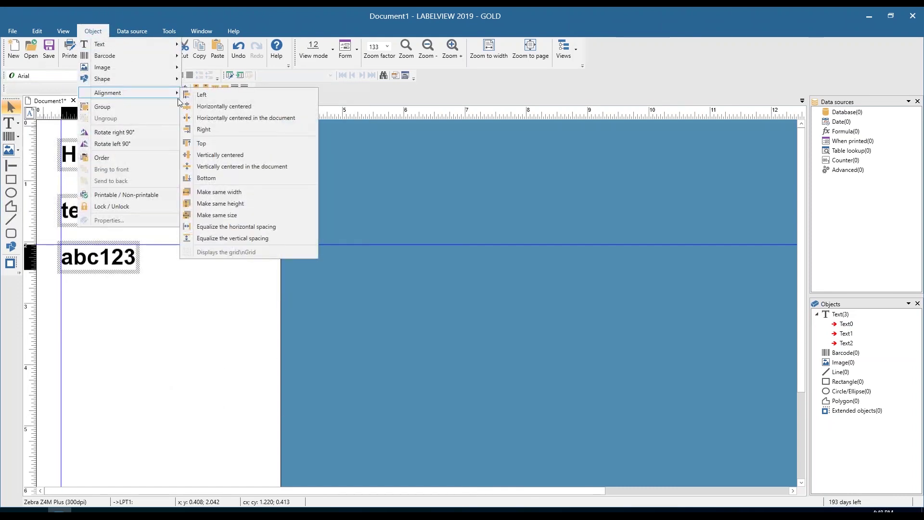
left_click(204, 238)
left_click(217, 184)
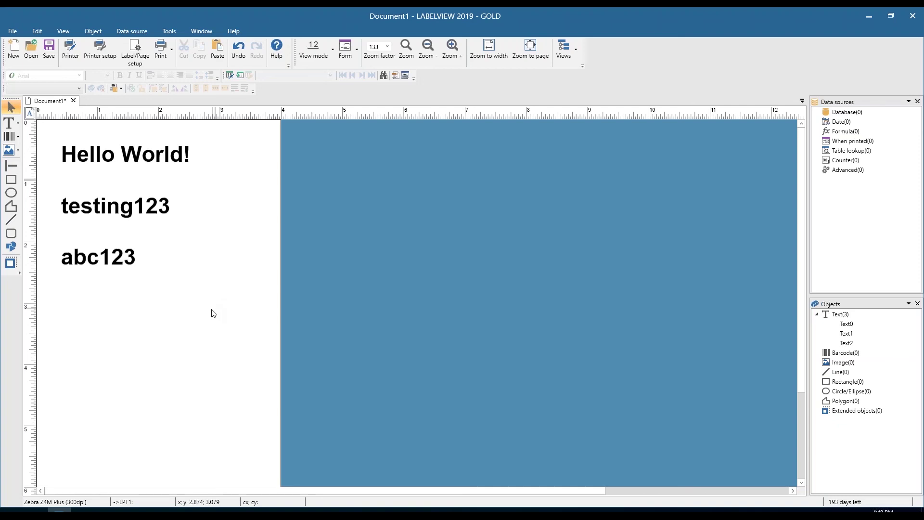
left_click(185, 166)
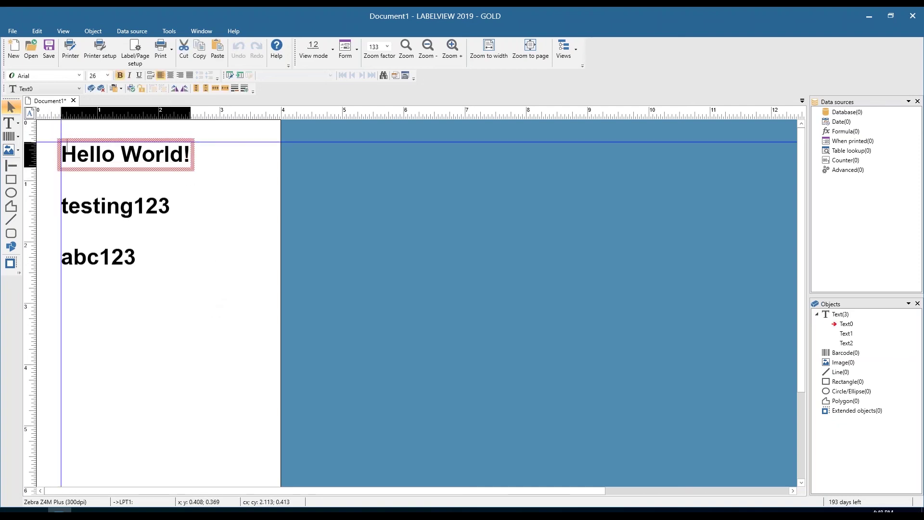
left_click(254, 241)
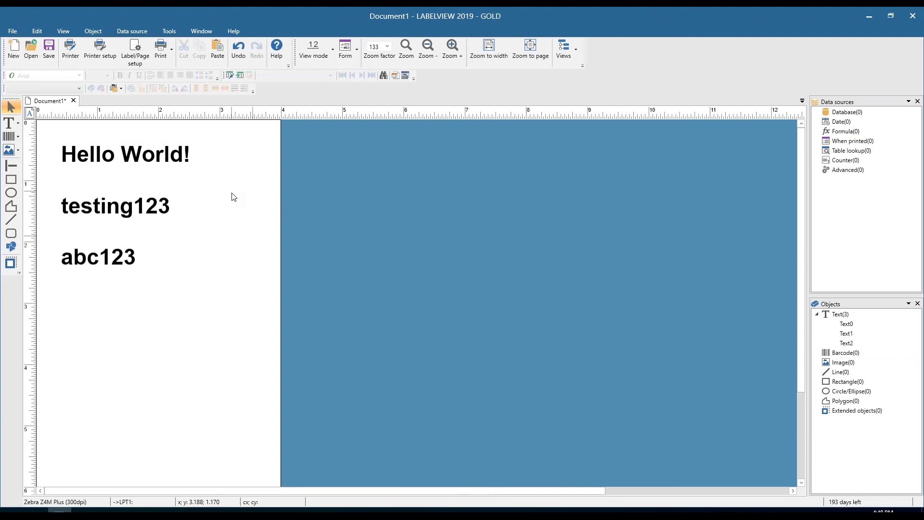
Step: Turn on the label design grid with a spacing of 1/8 inches in the program configuration
left_click(169, 31)
left_click(184, 91)
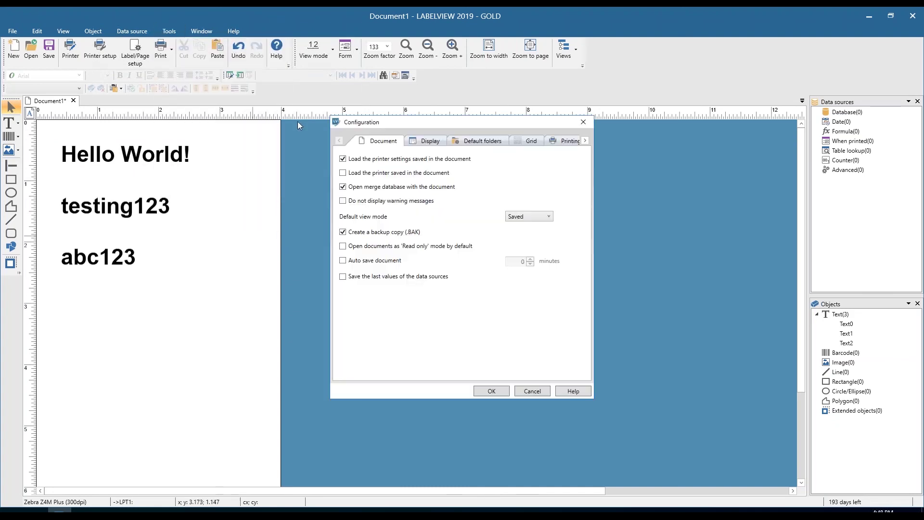
left_click(528, 142)
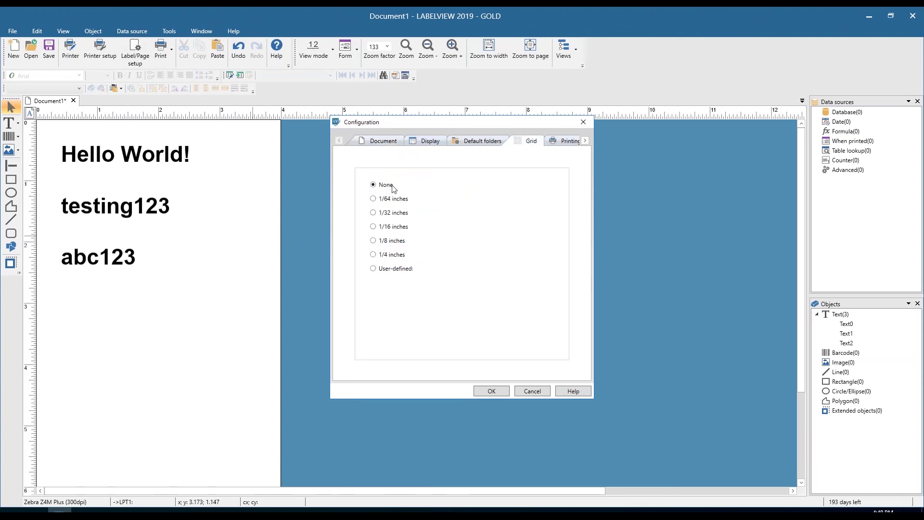
left_click(375, 242)
left_click(374, 287)
left_click(492, 391)
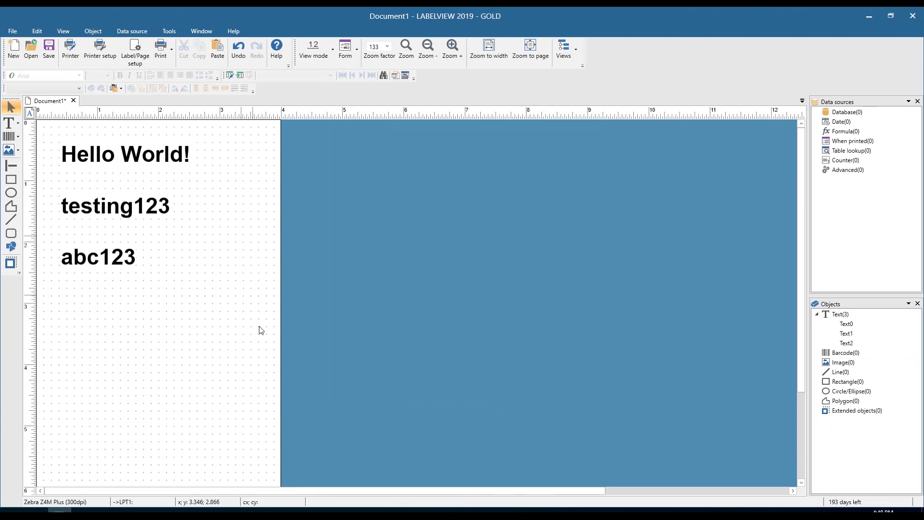
Step: Move the Hello World! text about 0.8 in to the right and slightly down on the grid, and deselect it
left_click(193, 152)
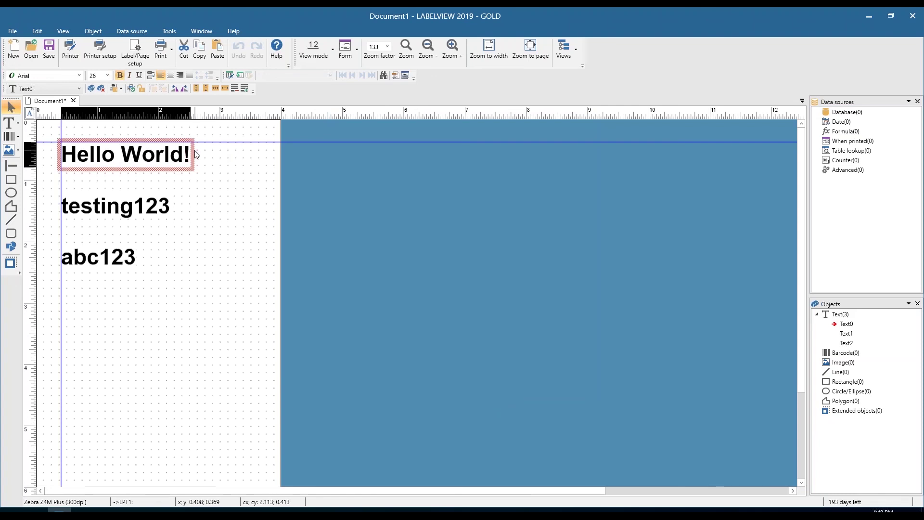
left_click_drag(201, 148, 253, 157)
left_click(84, 139)
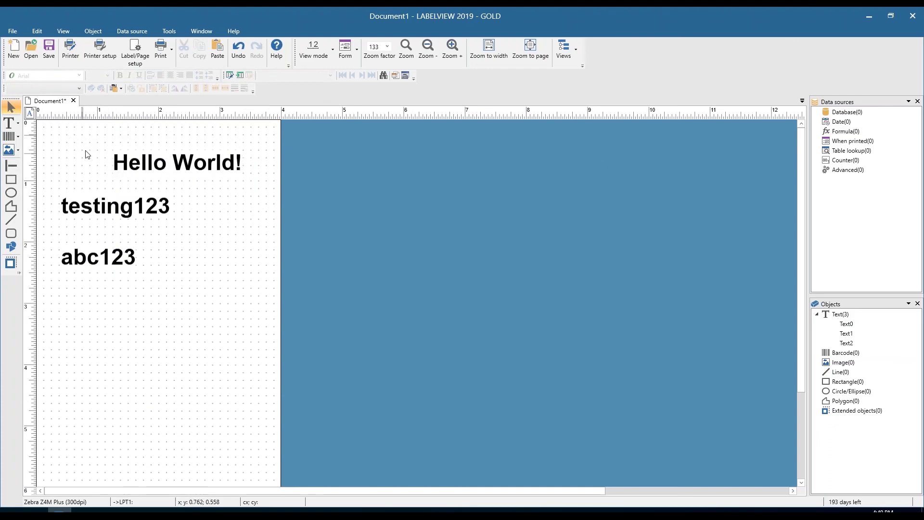
Step: Turn off the label design grid by setting its spacing to None in the program configuration
left_click(169, 32)
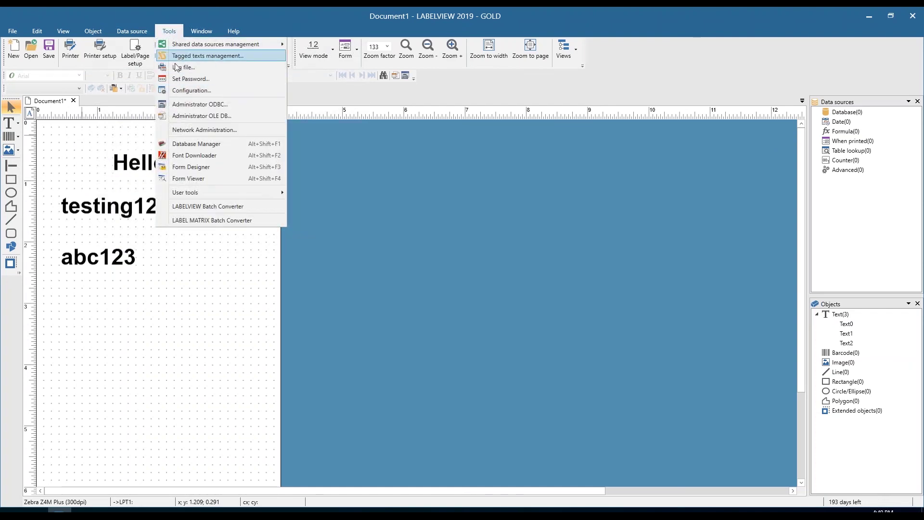
left_click(179, 90)
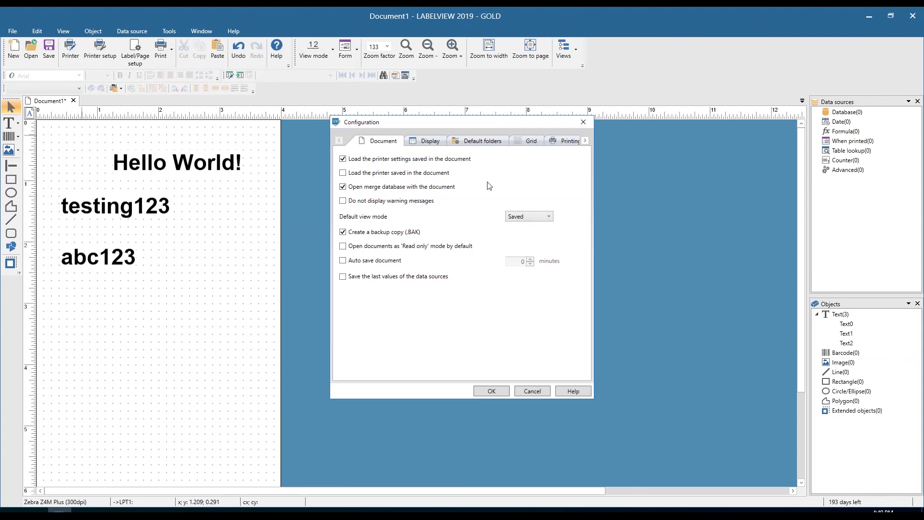
left_click(531, 141)
left_click(373, 185)
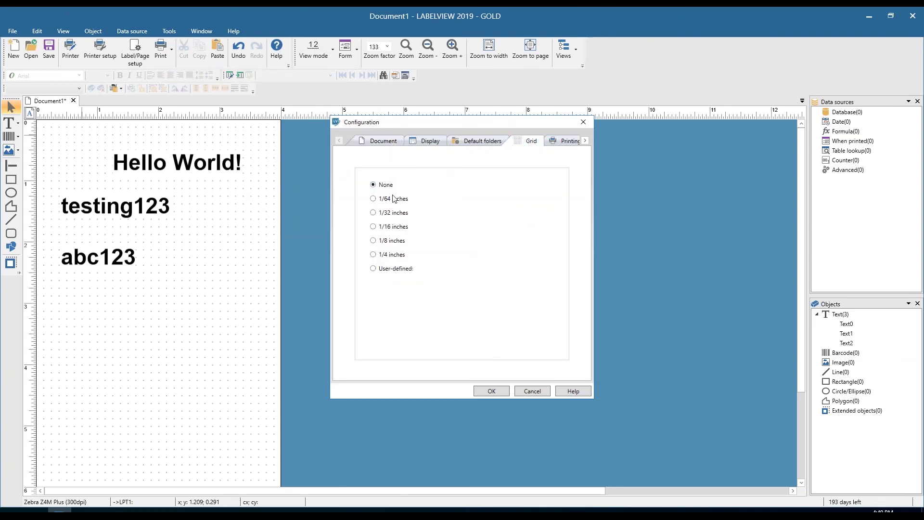
left_click(489, 391)
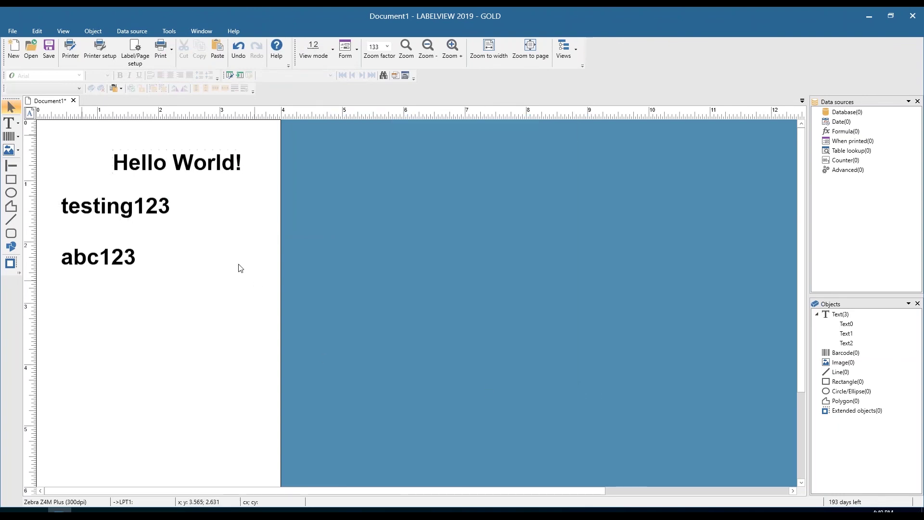